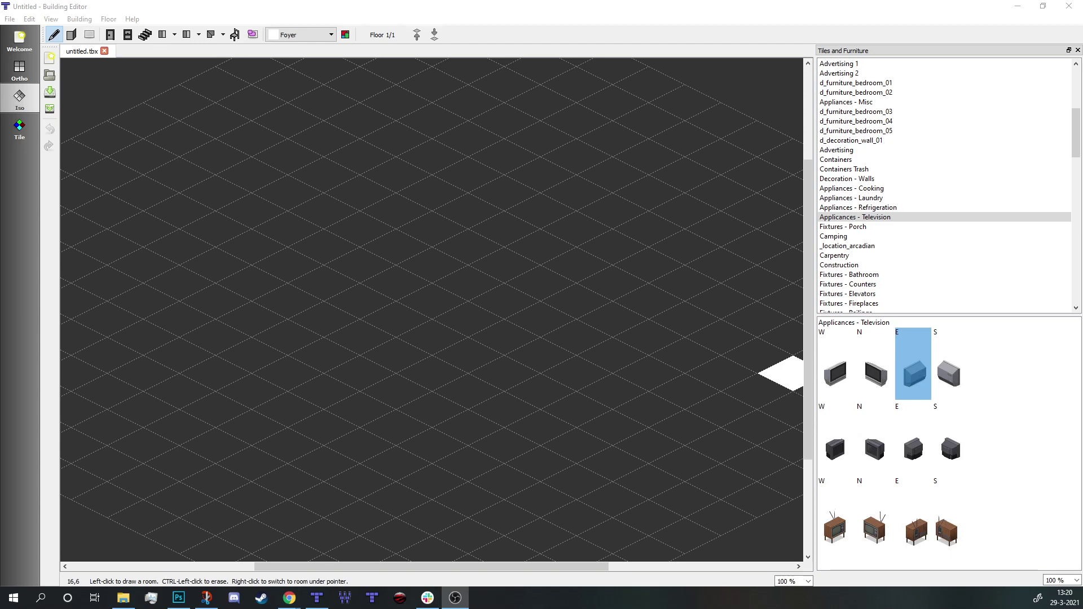
Place a television from Appliances - Television on the floor grid with the furniture tool.
click(235, 34)
drag(463, 200, 636, 174)
click(756, 321)
Place the north-facing red two-seat couch from Furniture - Seating - Indoor on the grid, beside the television.
scroll(899, 249, down, 2)
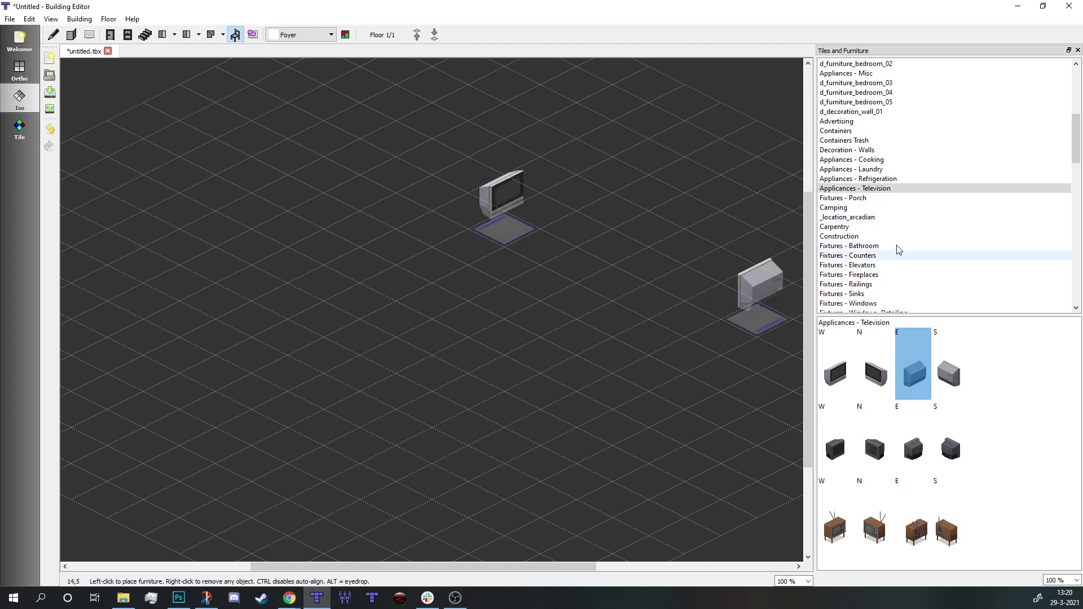
scroll(898, 249, down, 3)
click(882, 209)
click(886, 236)
click(908, 361)
click(648, 239)
Place two north-facing red armchairs on the grid, one on each side of the television and couch.
click(933, 459)
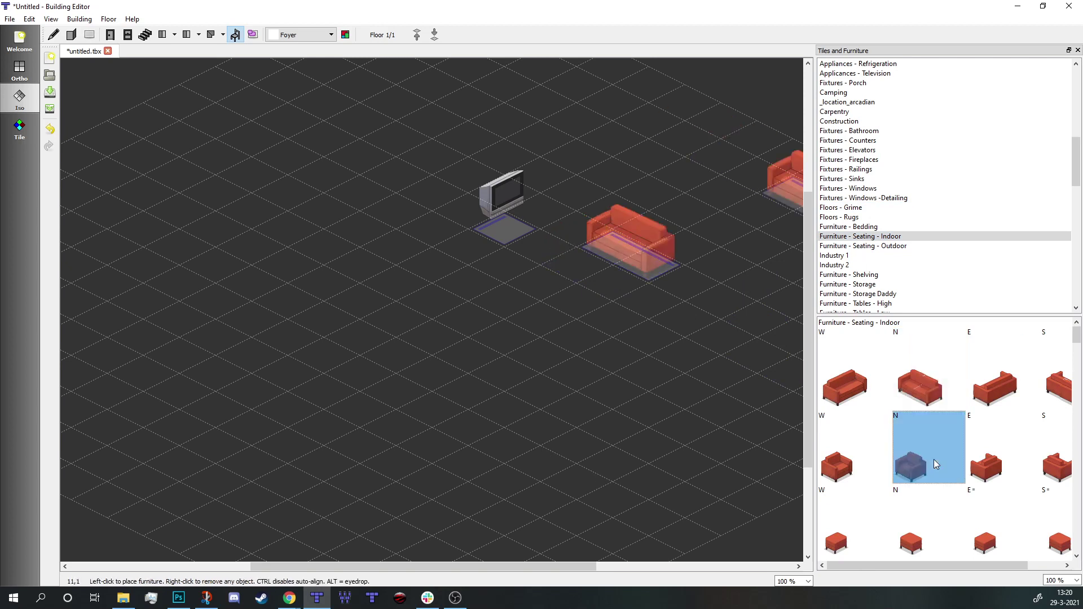
click(319, 245)
click(722, 299)
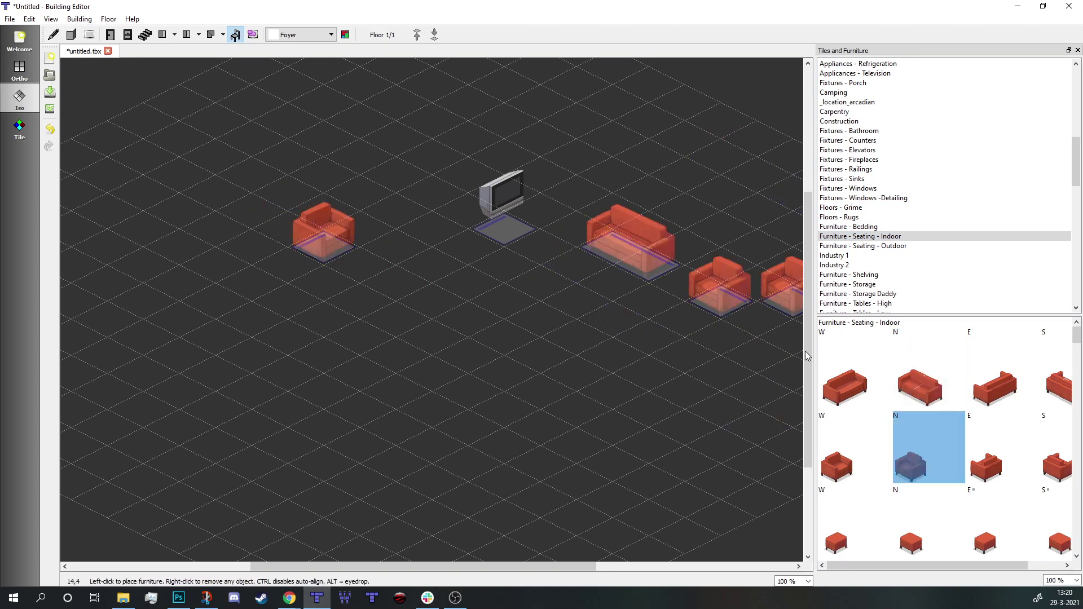
Browse the furniture categories and open the Building Tiles dialog at Containers Trash.
click(856, 265)
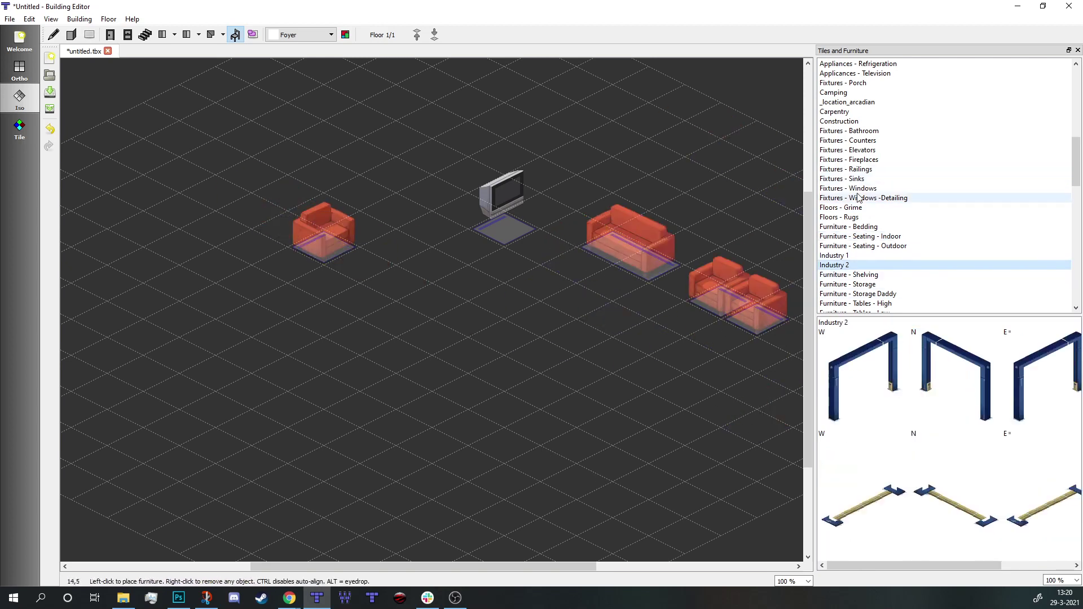
scroll(857, 197, up, 5)
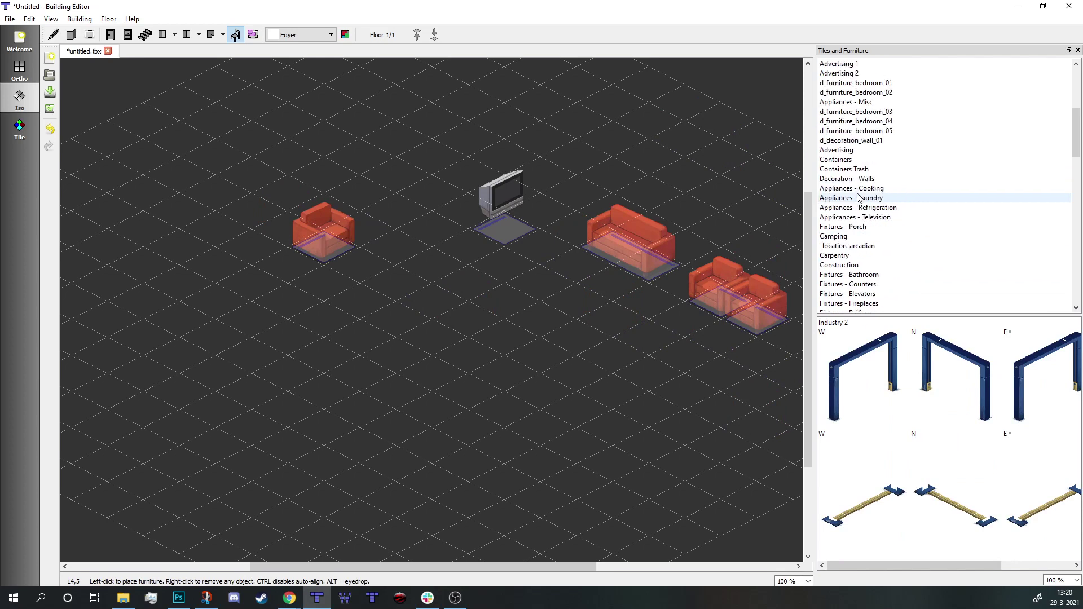
scroll(857, 195, up, 3)
scroll(888, 164, down, 5)
scroll(886, 185, up, 6)
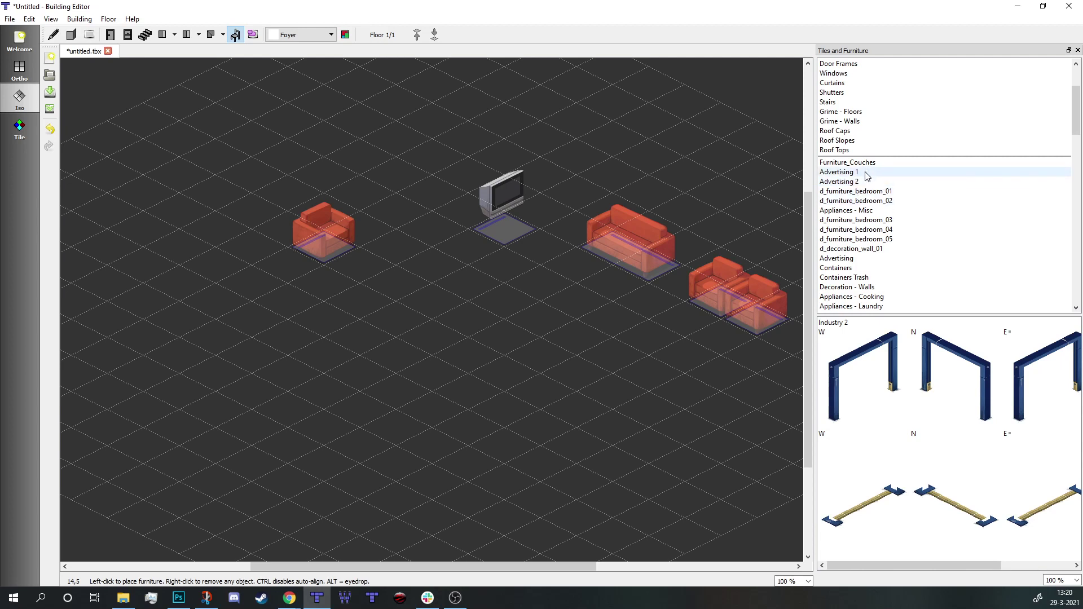
scroll(872, 186, down, 4)
double_click(871, 171)
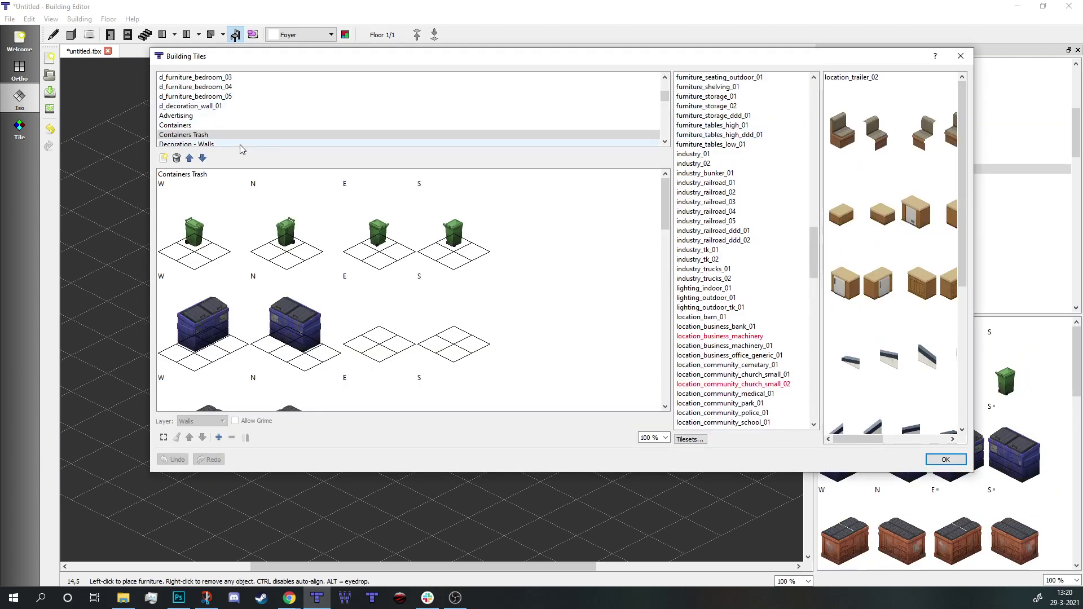
Enlarge the Building Tiles dialog and its category list, and reposition the dialog over the editor.
scroll(425, 109, up, 5)
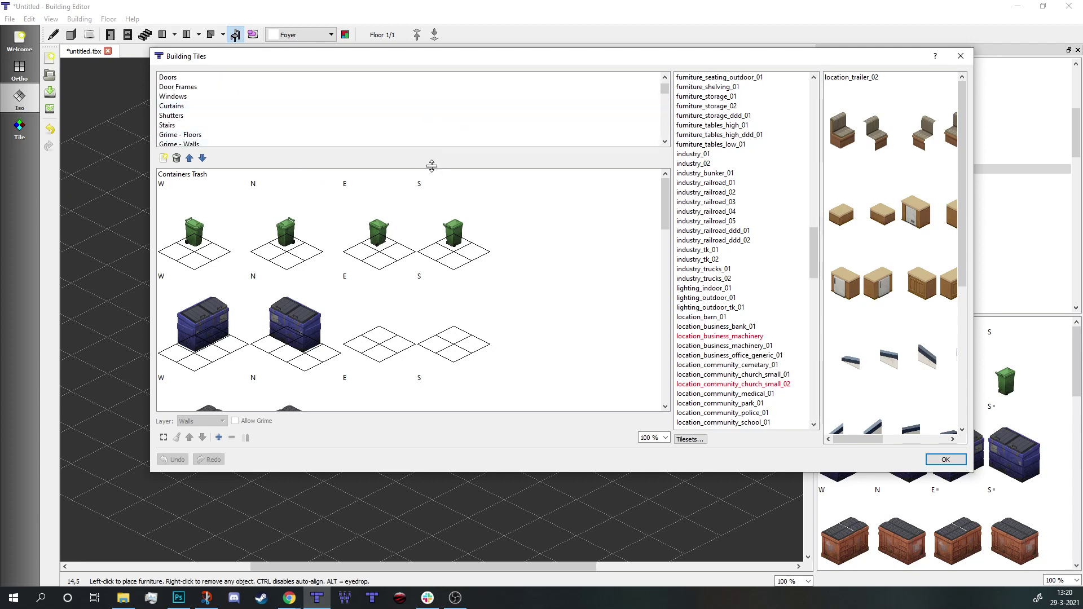
drag(432, 167, 429, 226)
drag(475, 472, 476, 569)
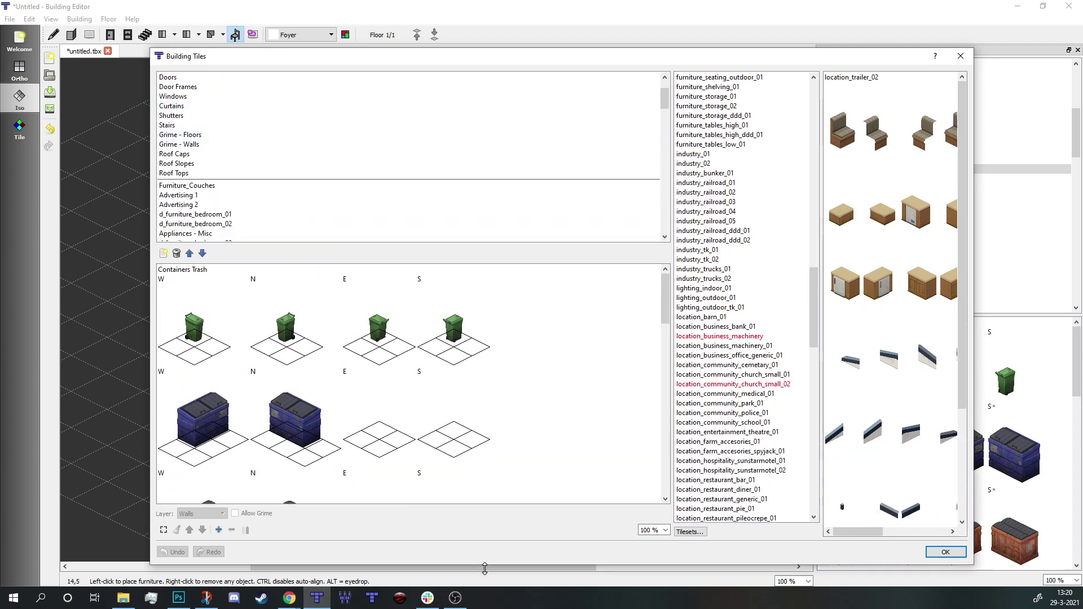
scroll(396, 192, up, 2)
scroll(353, 102, down, 20)
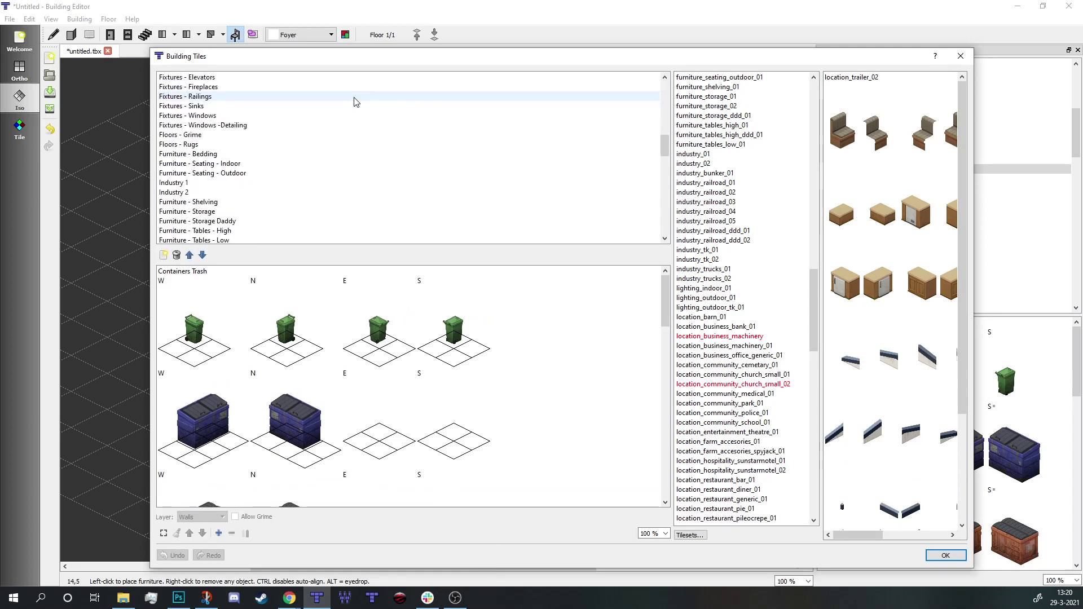
drag(476, 60, 262, 45)
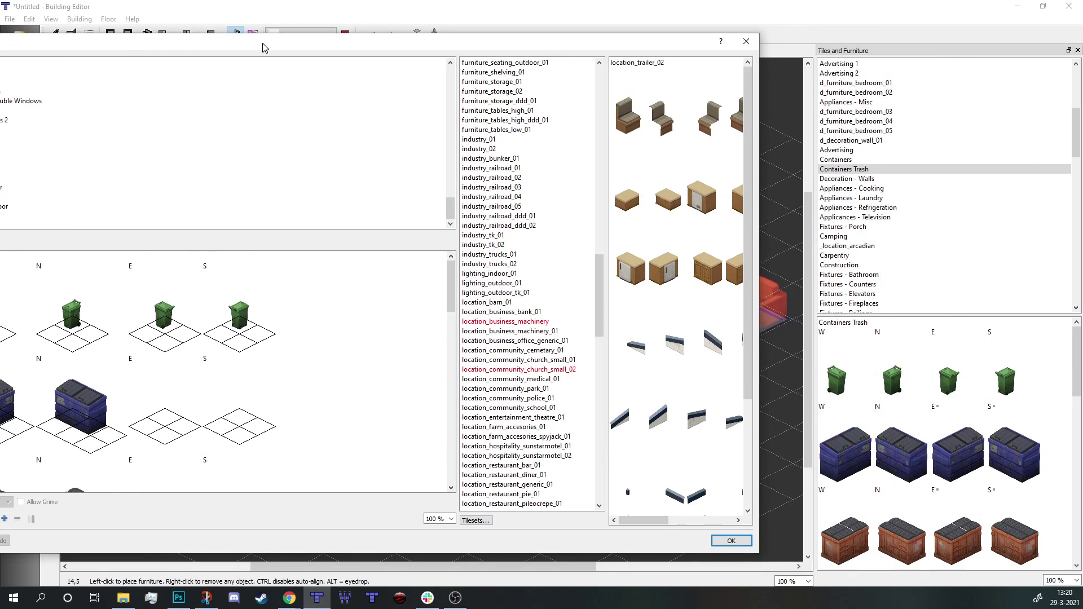
drag(472, 54, 685, 58)
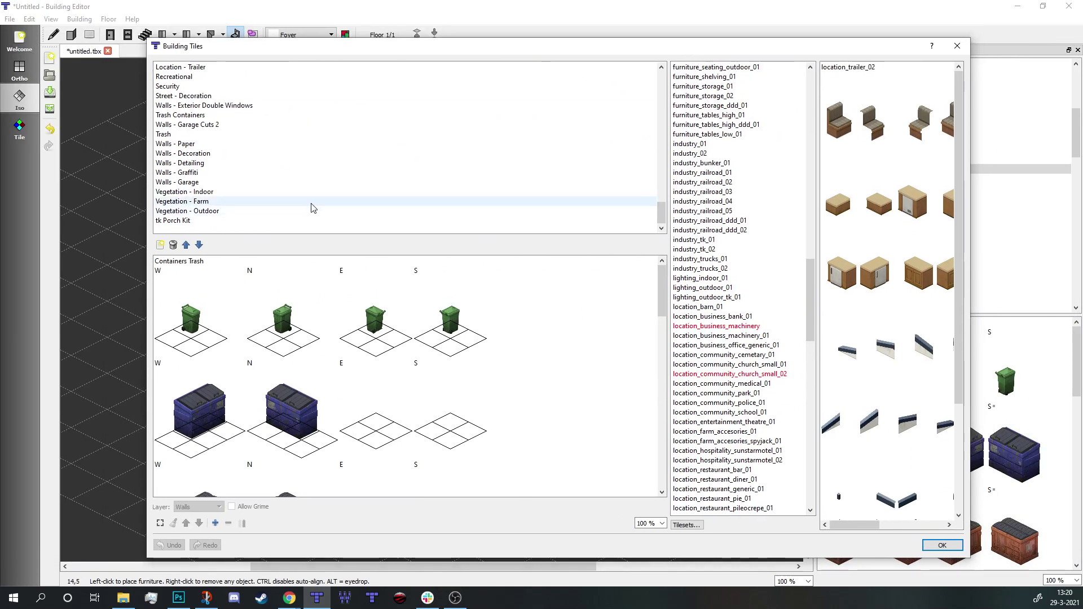
Look through the existing furniture categories and the full list of available tilesets.
scroll(282, 200, up, 10)
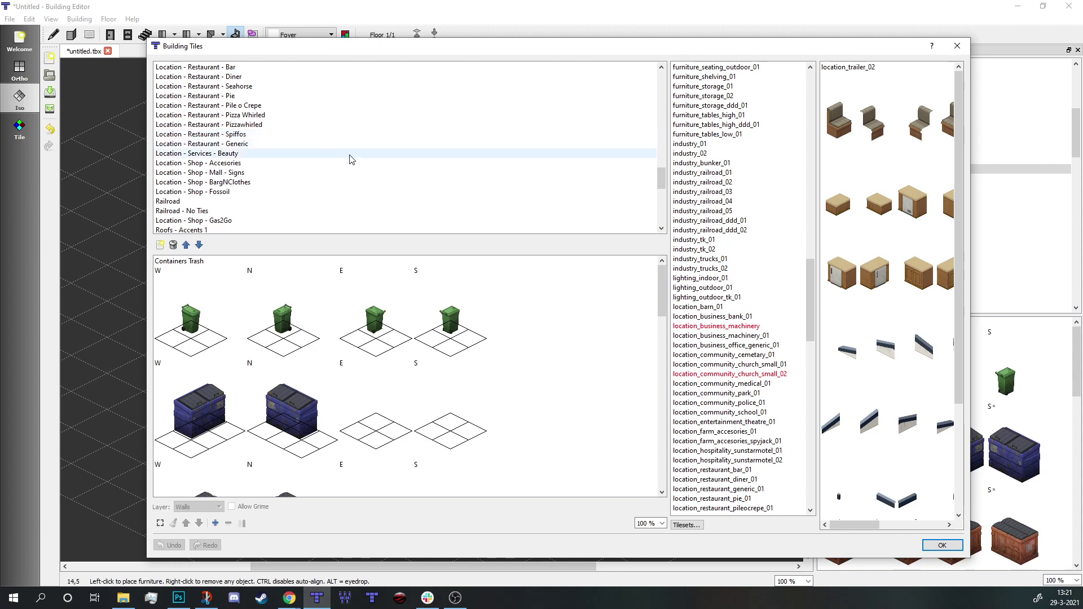
scroll(302, 179, down, 10)
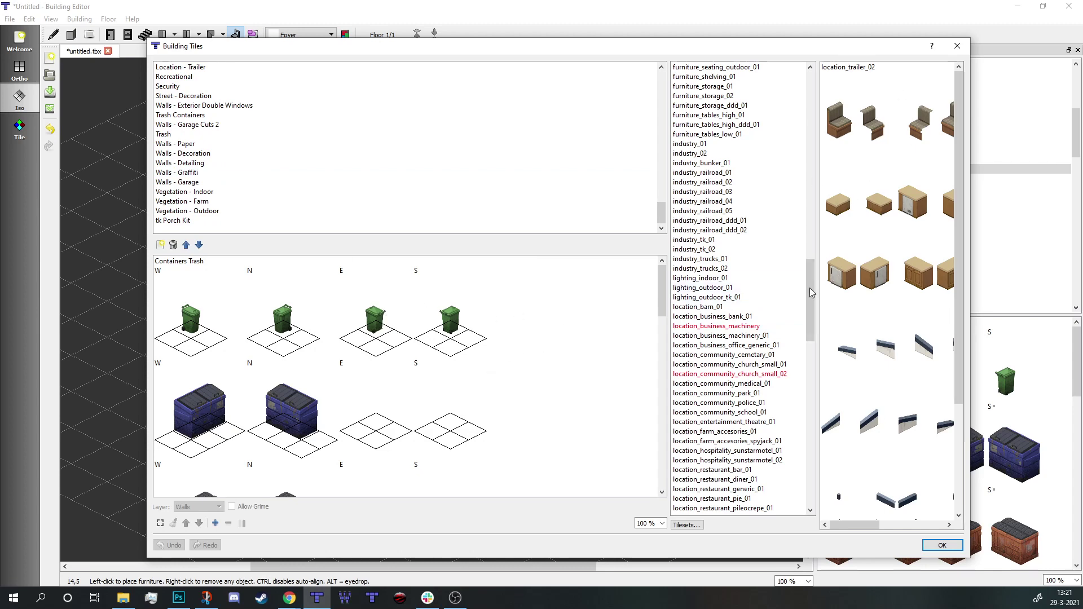
drag(811, 290, 810, 150)
scroll(773, 119, up, 9)
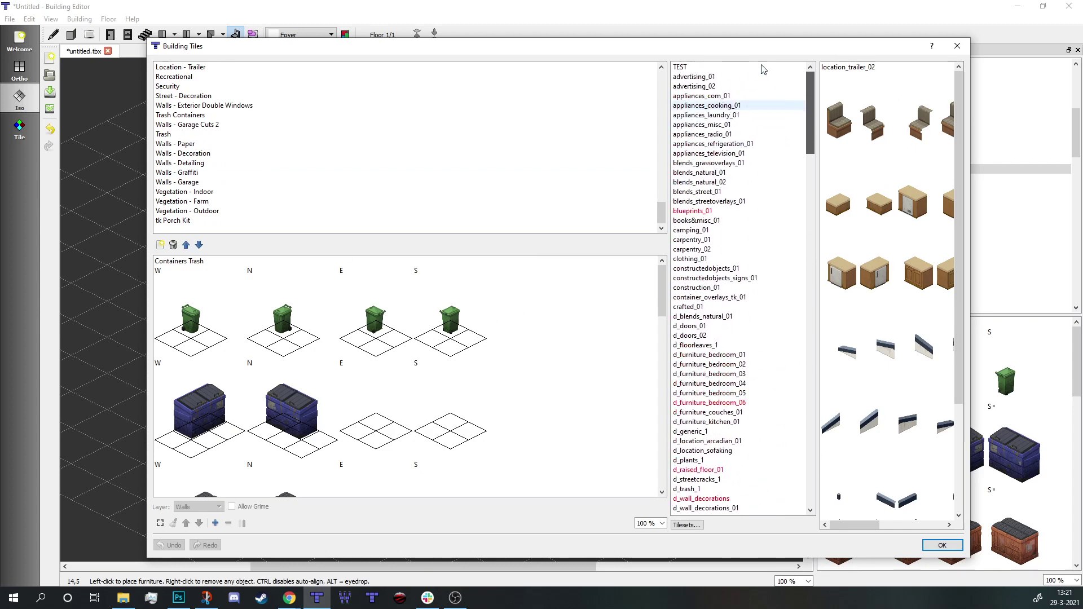
scroll(768, 127, down, 20)
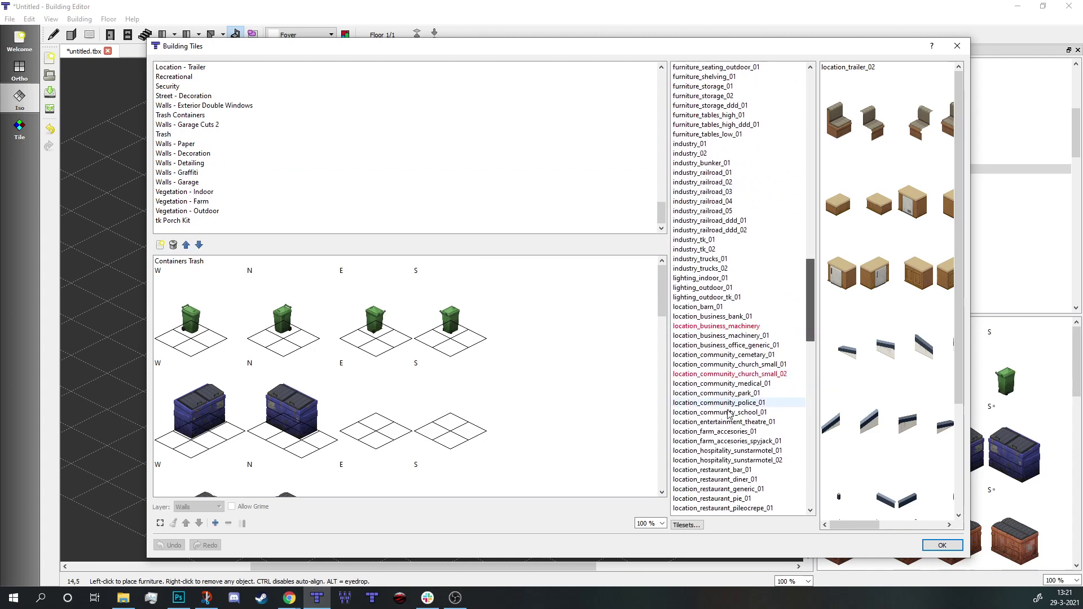
scroll(722, 451, down, 20)
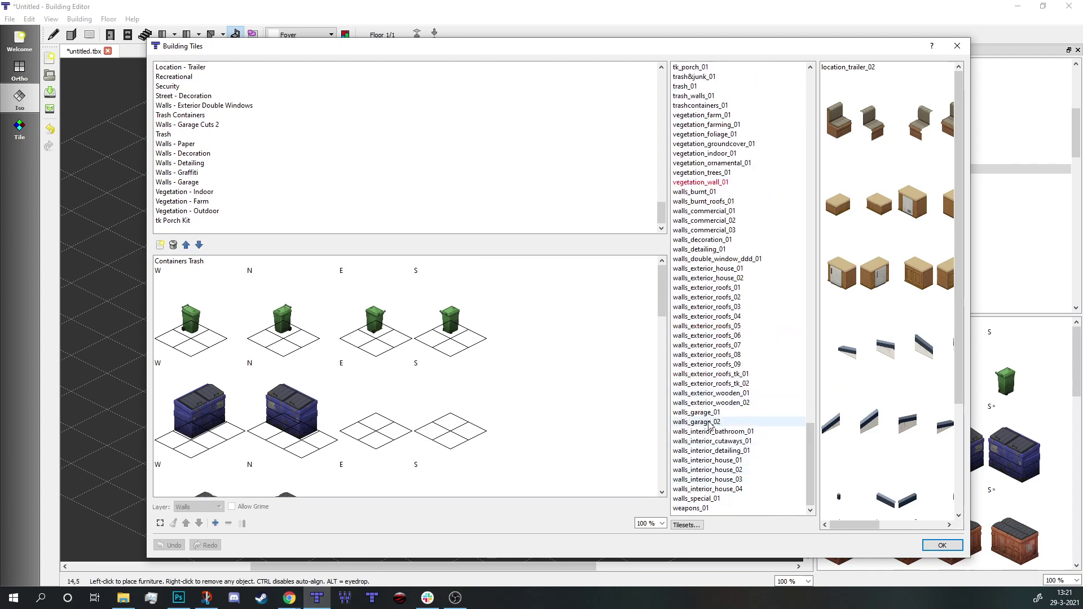
scroll(709, 425, up, 11)
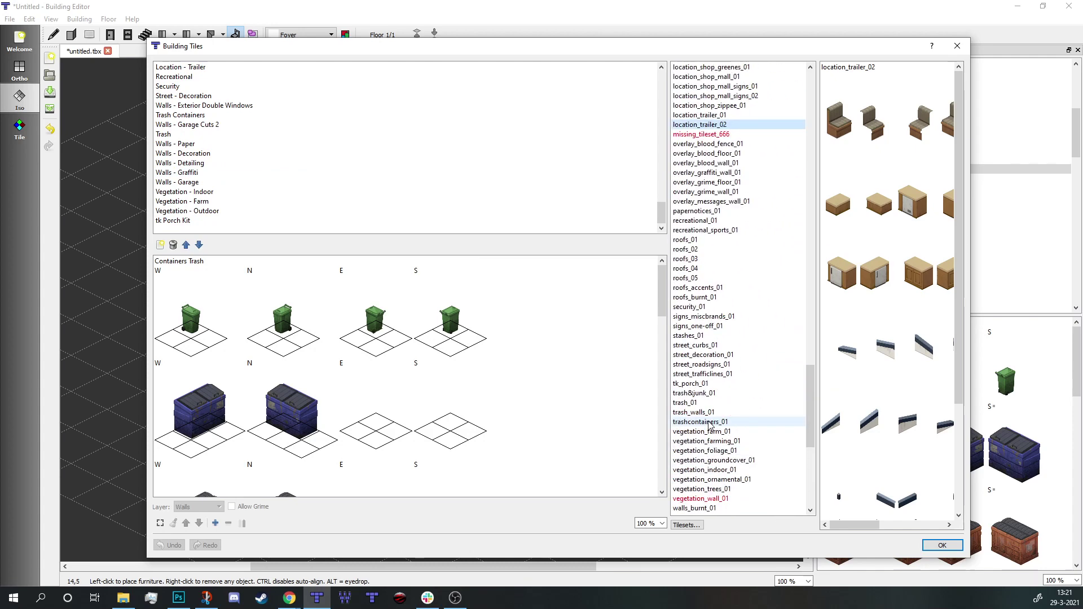
scroll(708, 421, up, 6)
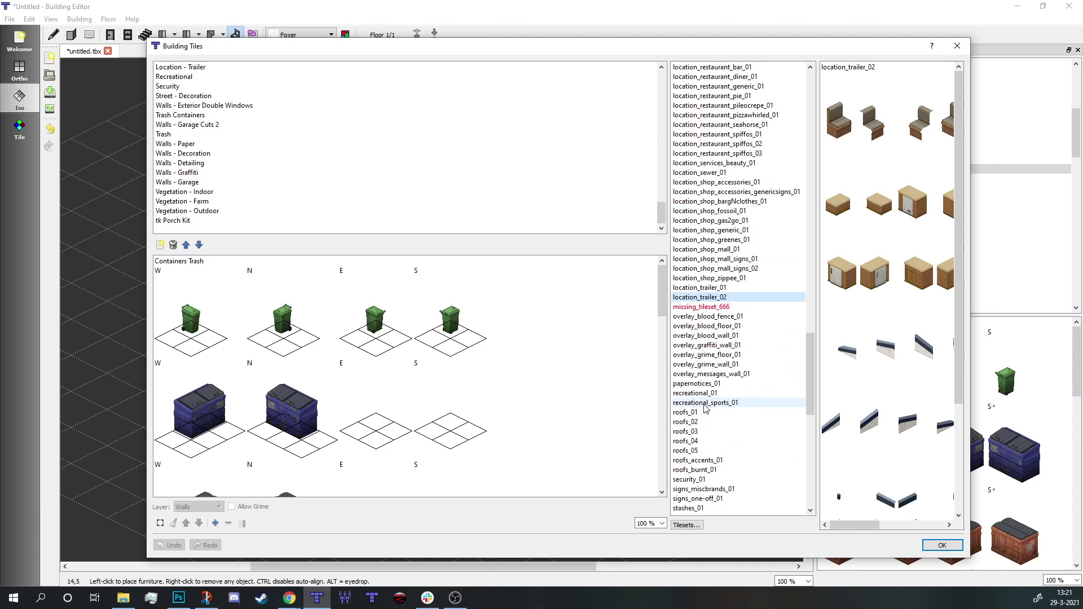
scroll(705, 408, up, 6)
scroll(705, 405, up, 20)
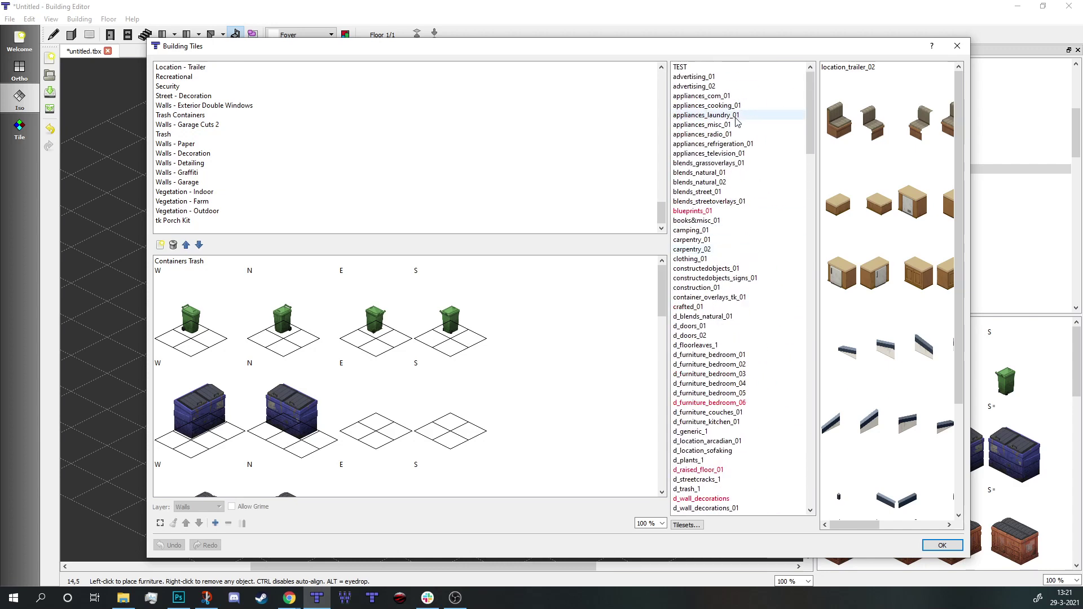
Show the appliances_com_01 tileset, widen the dialog and its tile preview, and select a desktop computer tile.
click(709, 96)
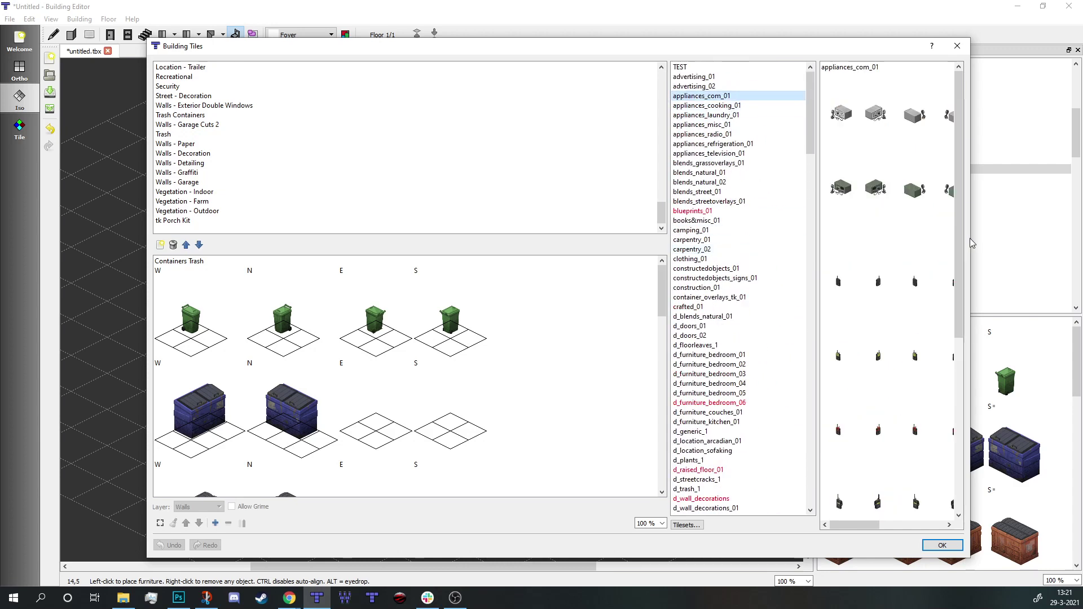
drag(972, 239, 1060, 239)
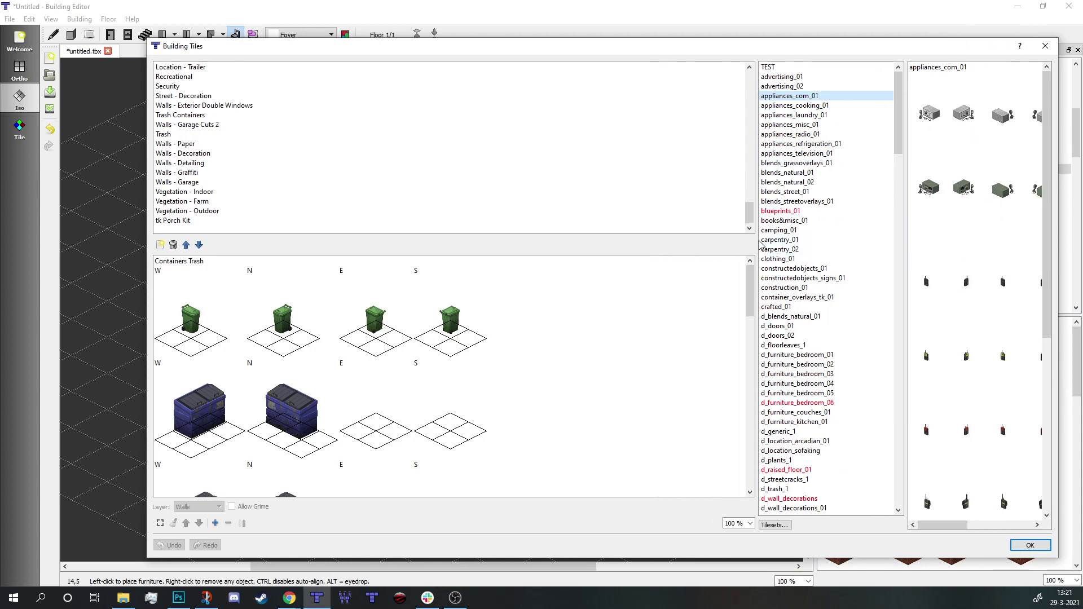
drag(756, 244, 613, 243)
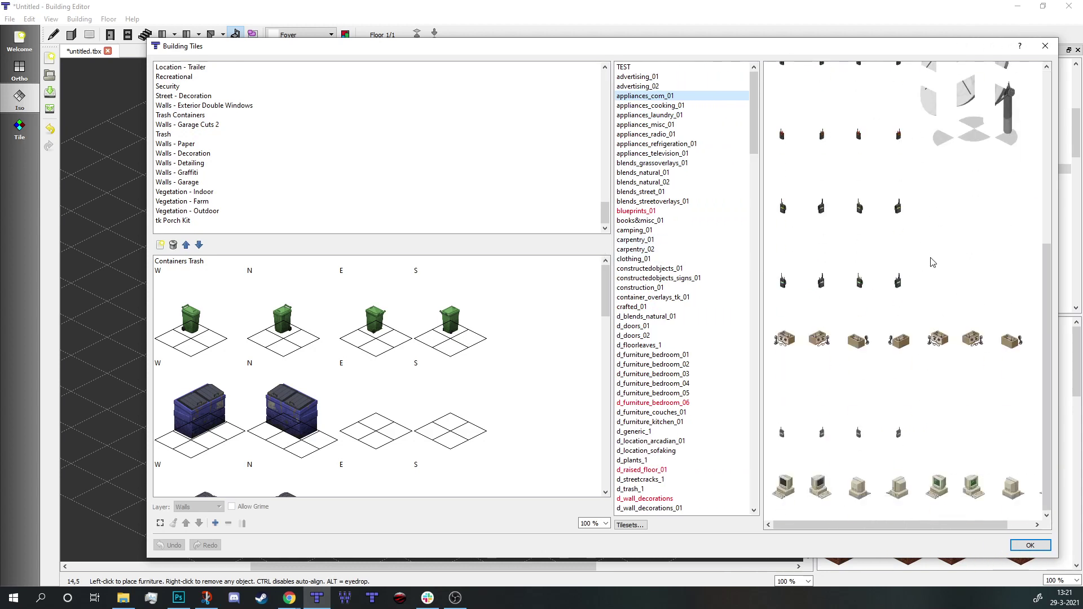
scroll(970, 340, up, 2)
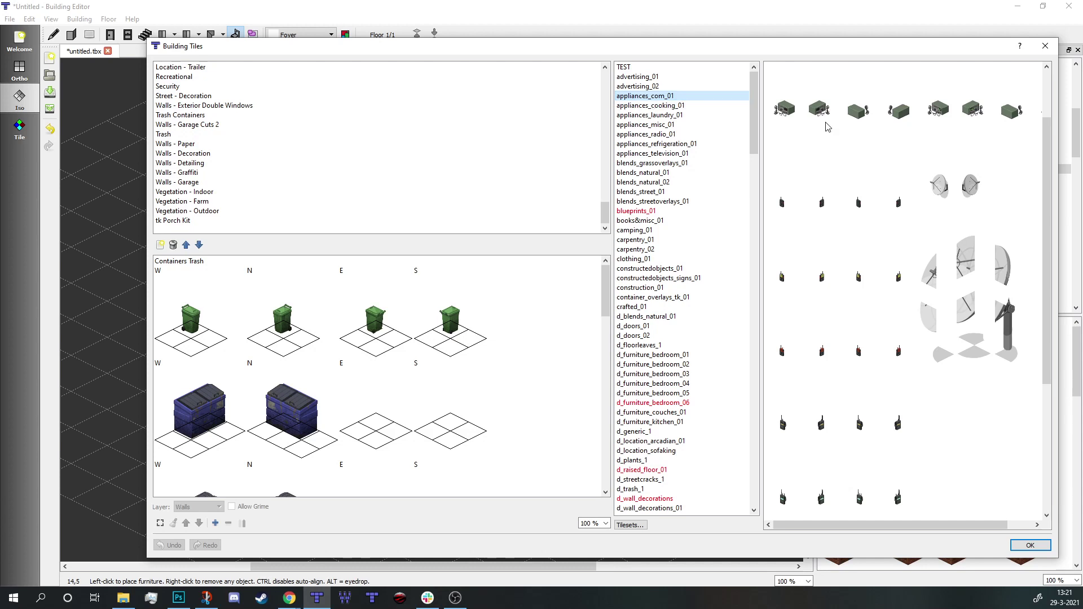
scroll(975, 170, down, 3)
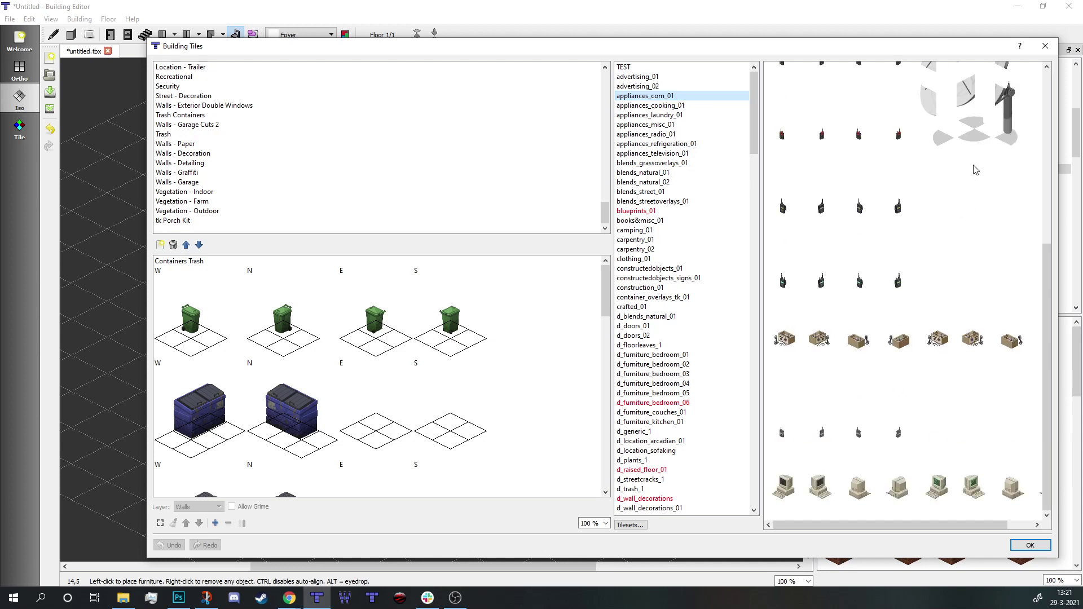
click(934, 484)
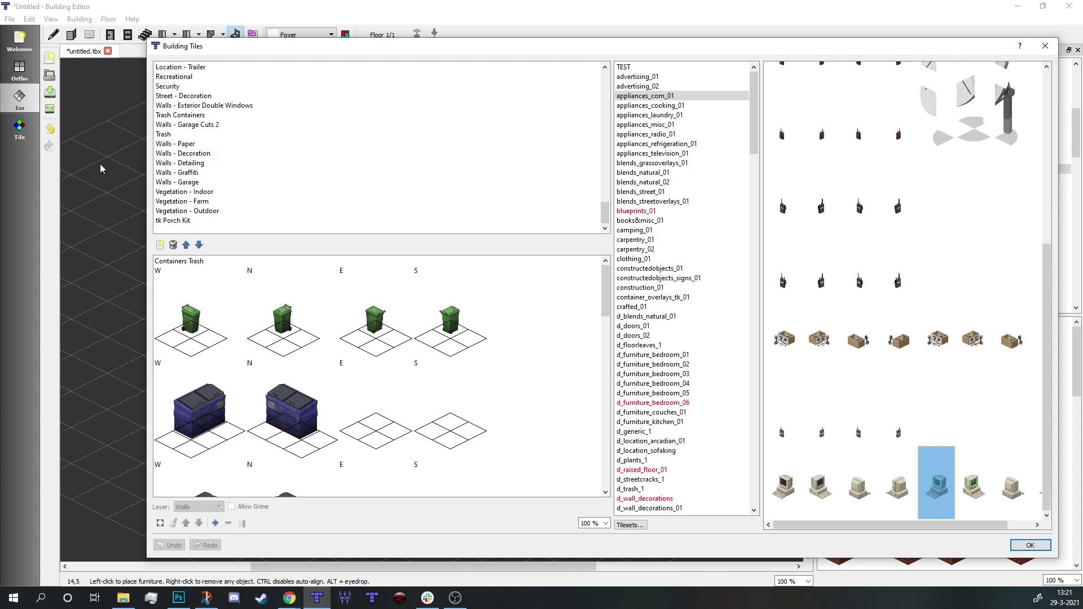
Add a category below tk Porch Kit, keeping the default name New Category.
click(167, 221)
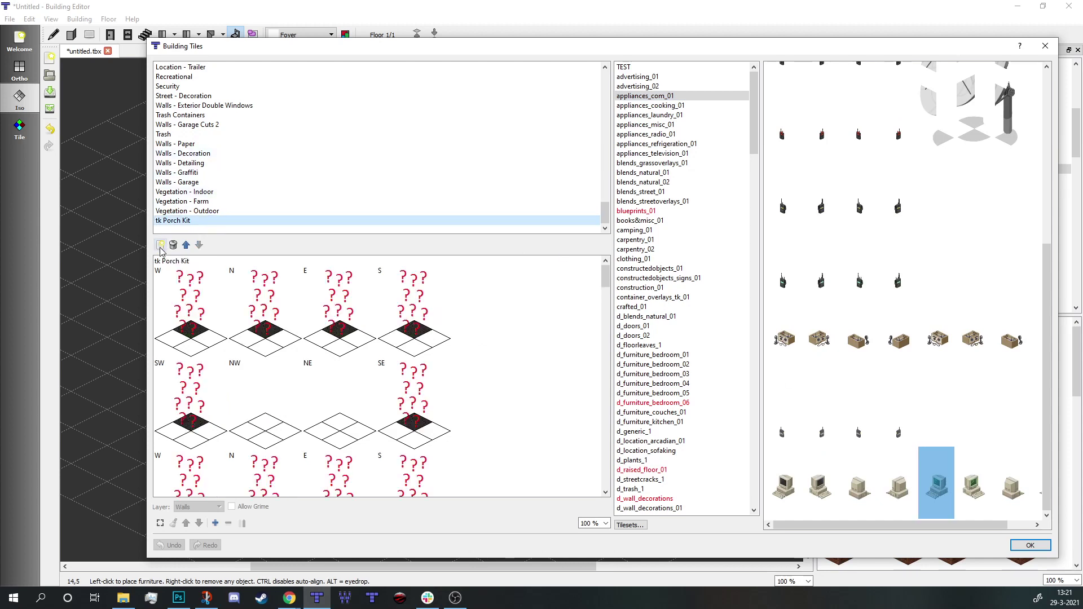
click(161, 246)
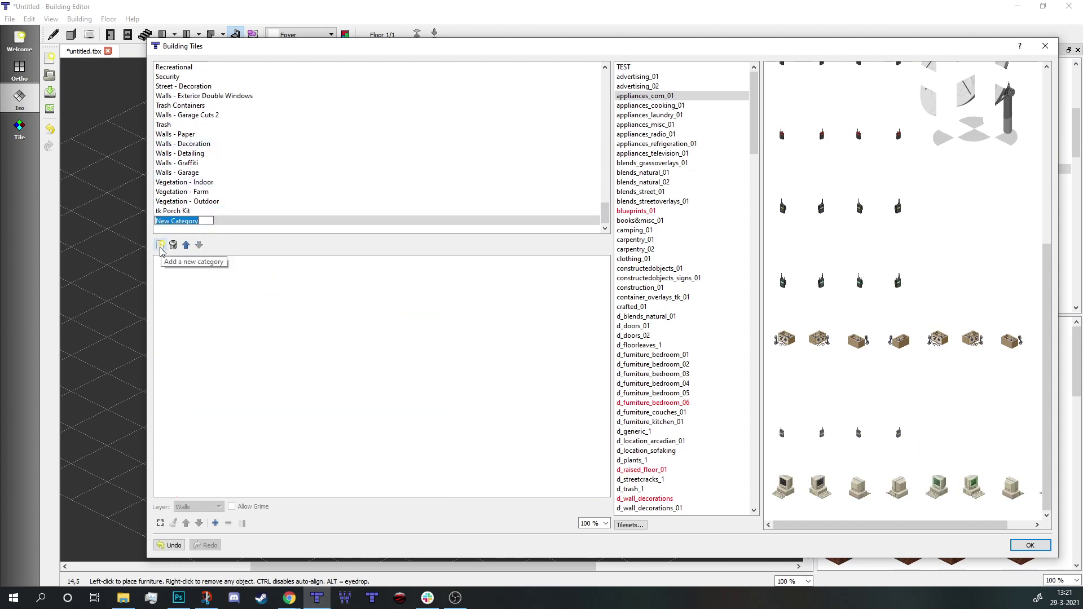
click(224, 223)
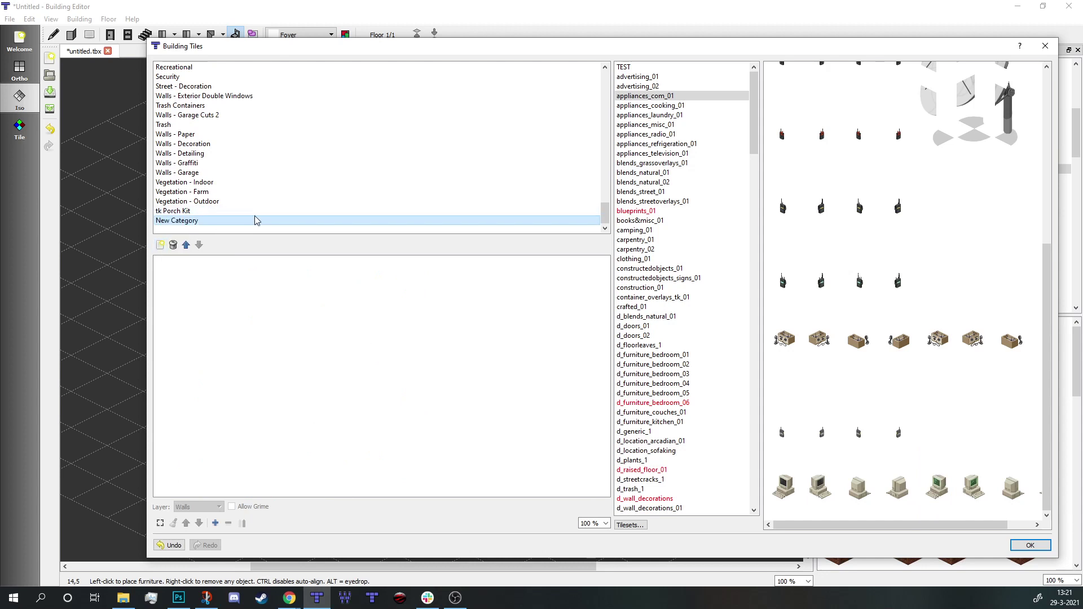
scroll(231, 189, up, 10)
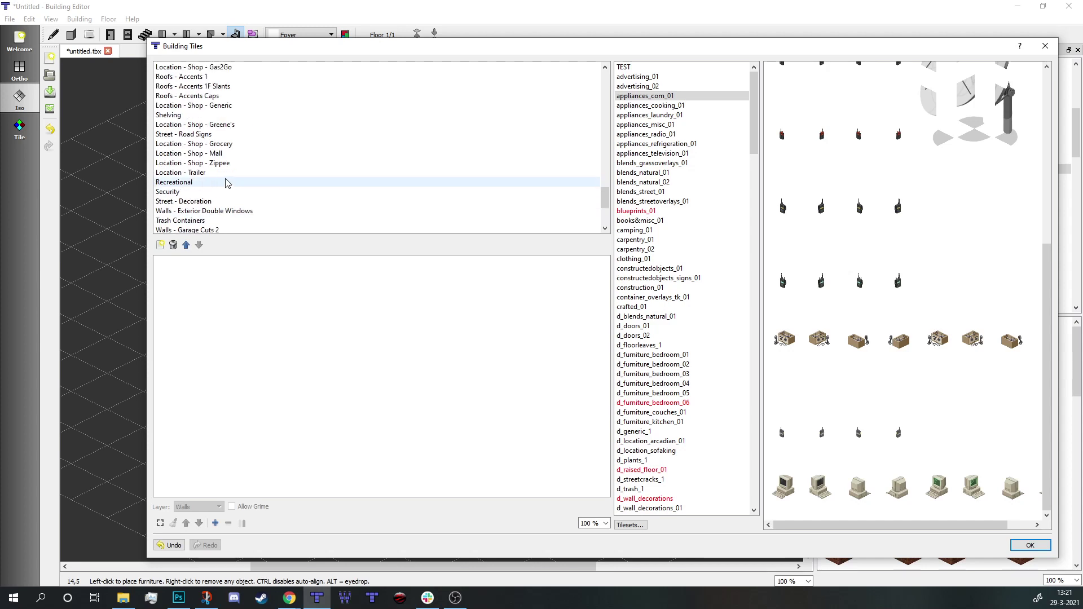
scroll(206, 156, up, 10)
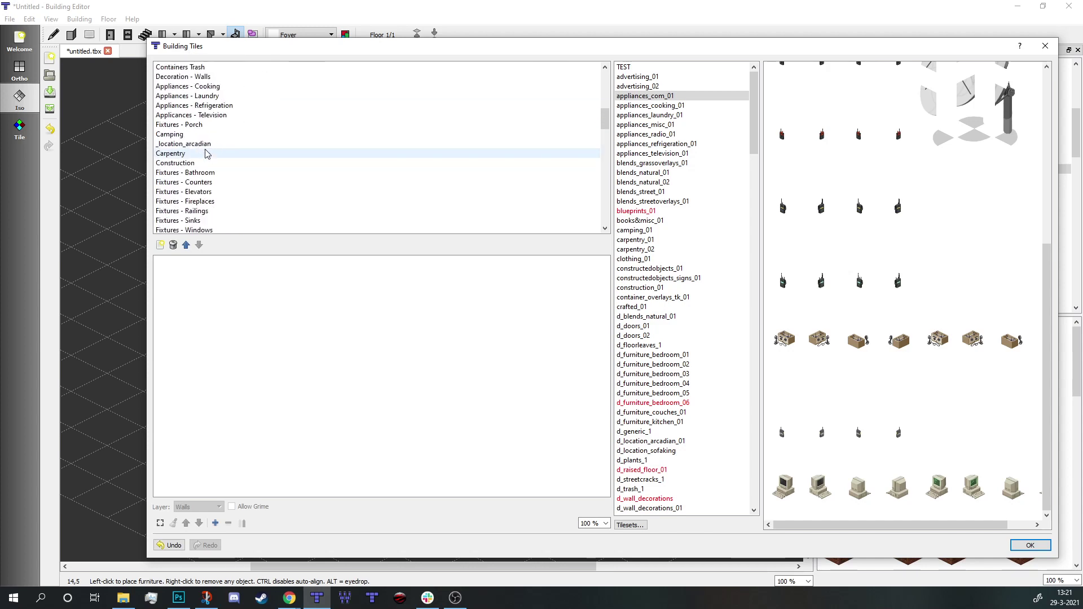
scroll(206, 155, down, 15)
scroll(206, 156, down, 3)
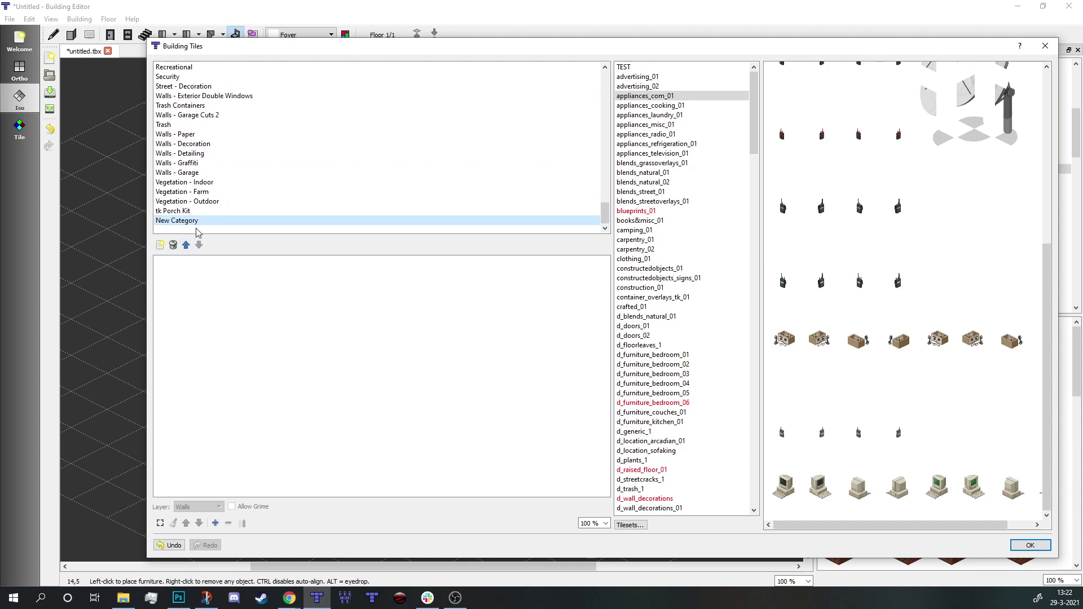
Add a furniture entry to New Category and fill its W, N, E and S slots with the matching beige computer tiles.
click(216, 524)
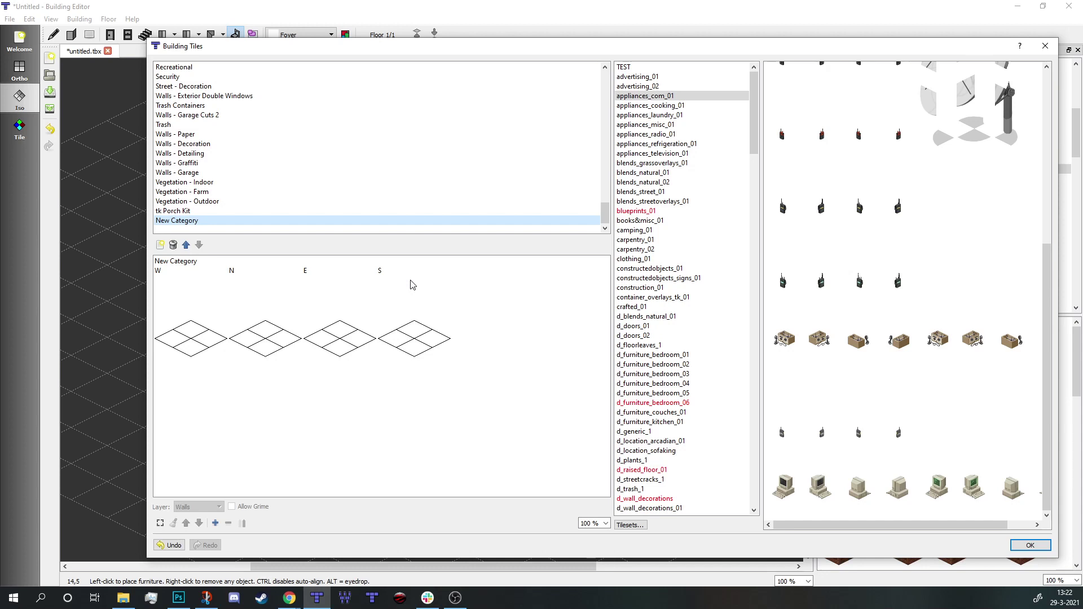
drag(819, 481, 198, 333)
drag(787, 477, 266, 326)
drag(869, 486, 341, 319)
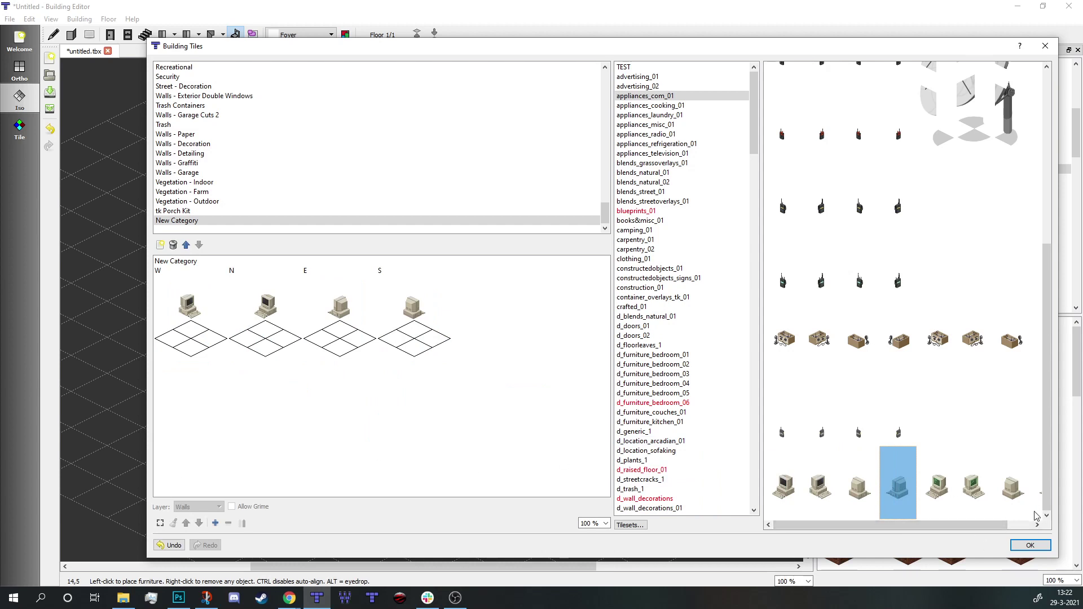
click(314, 323)
click(272, 337)
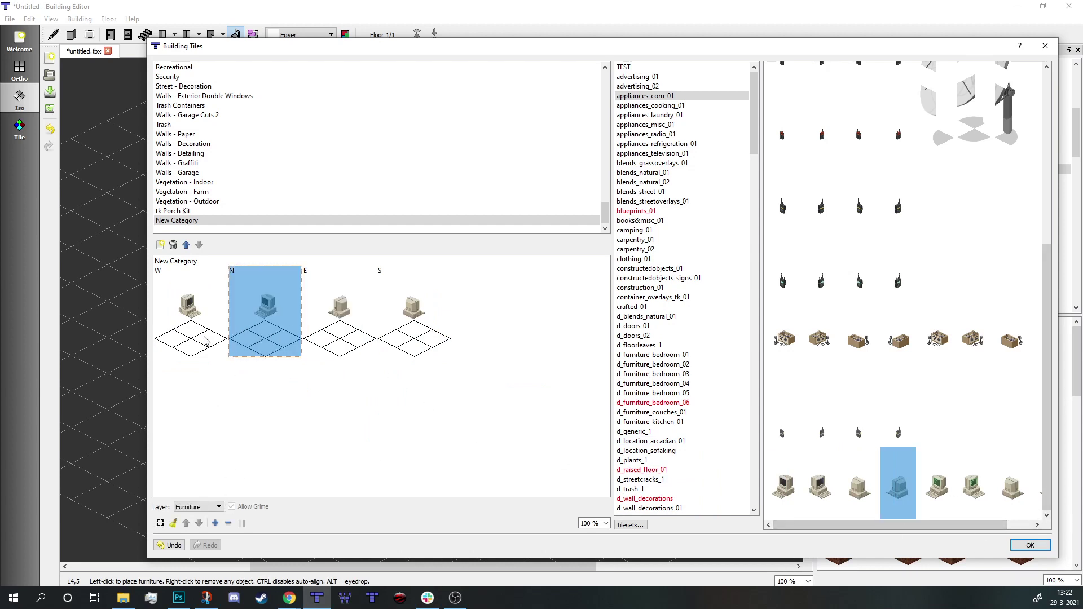
Keep the west-facing computer on the Furniture layer and accept the Building Tiles changes.
click(204, 336)
click(191, 506)
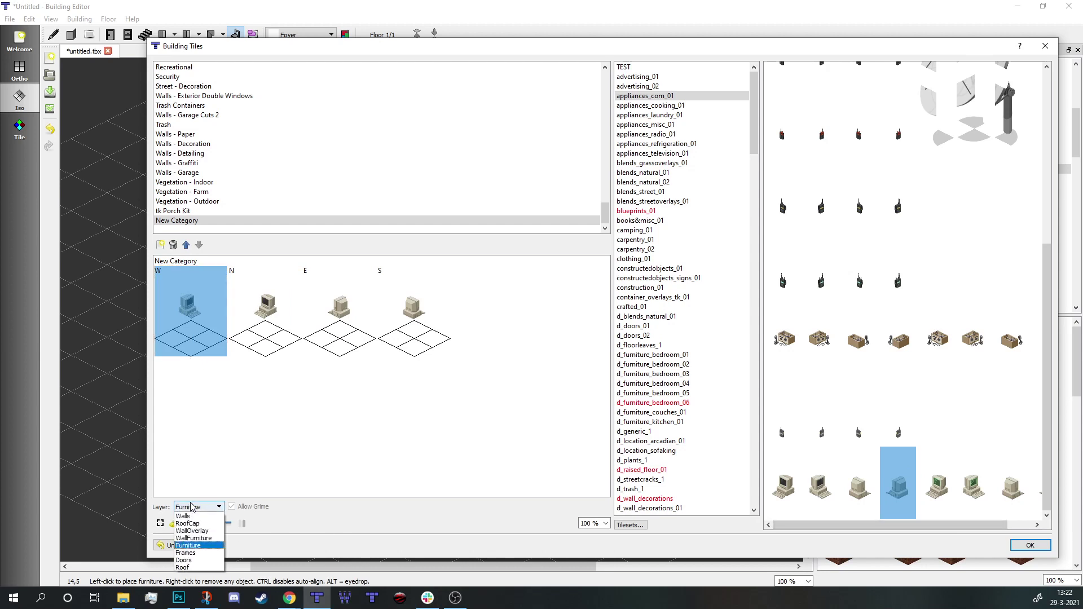
click(213, 546)
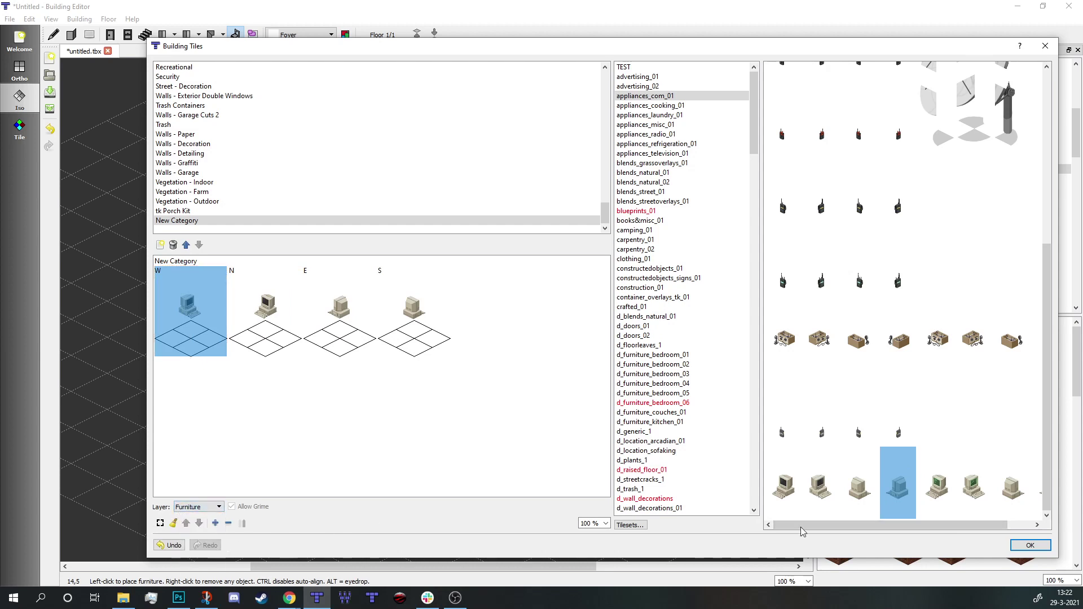
click(1045, 544)
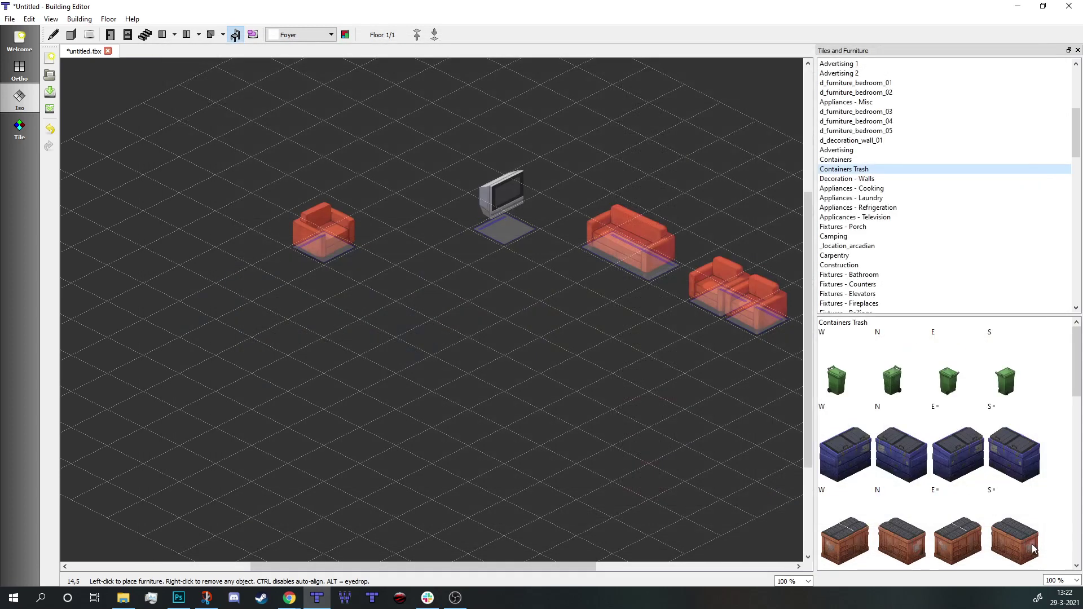
Place several computers from New Category on the open floor between the armchairs and sofa, facing different directions.
drag(1076, 135, 1080, 304)
click(857, 305)
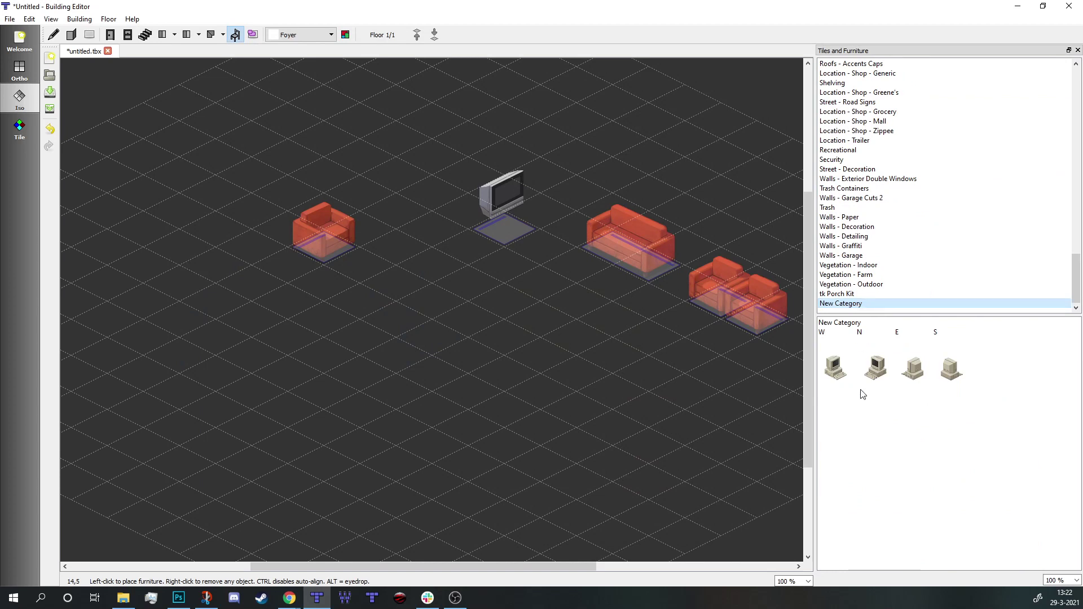
click(836, 370)
drag(471, 381, 637, 361)
drag(460, 302, 692, 481)
drag(596, 323, 469, 476)
click(575, 372)
click(682, 424)
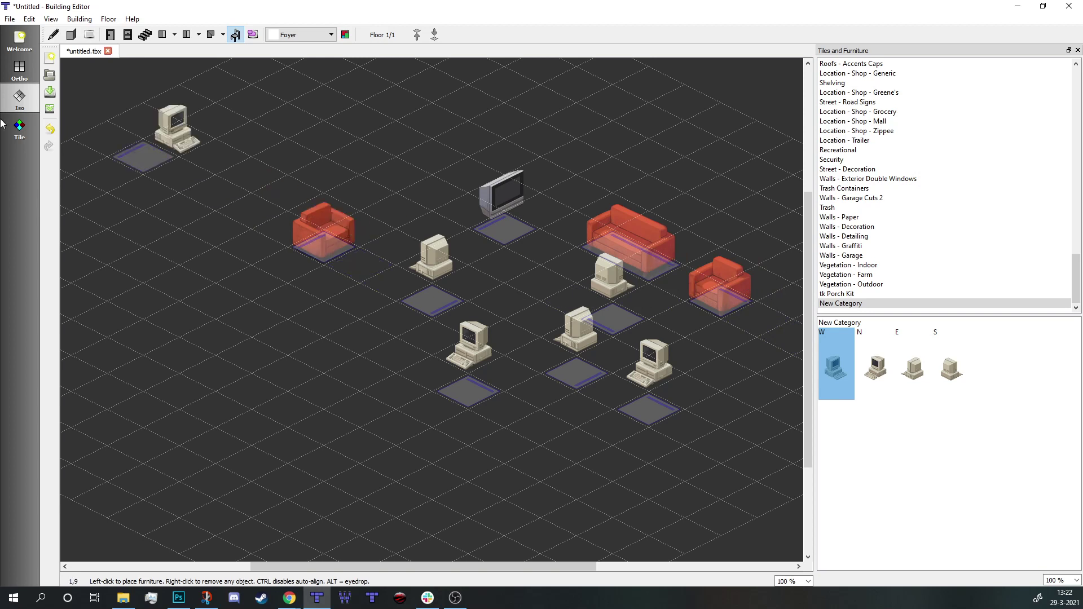
Switch to tile mode and look through the available tilesets and the layer list.
click(23, 131)
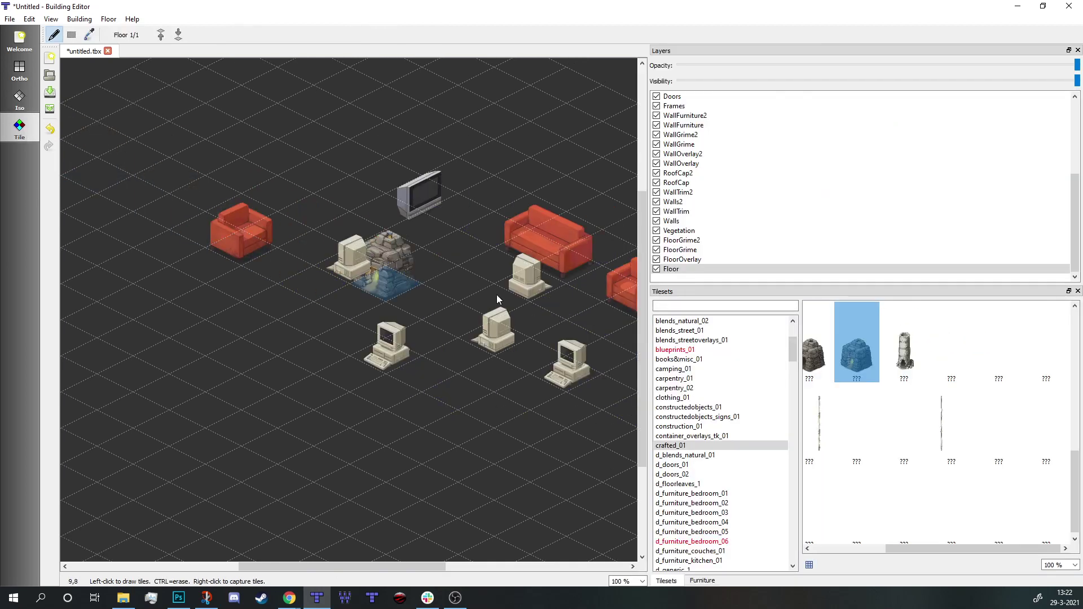
scroll(744, 411, down, 20)
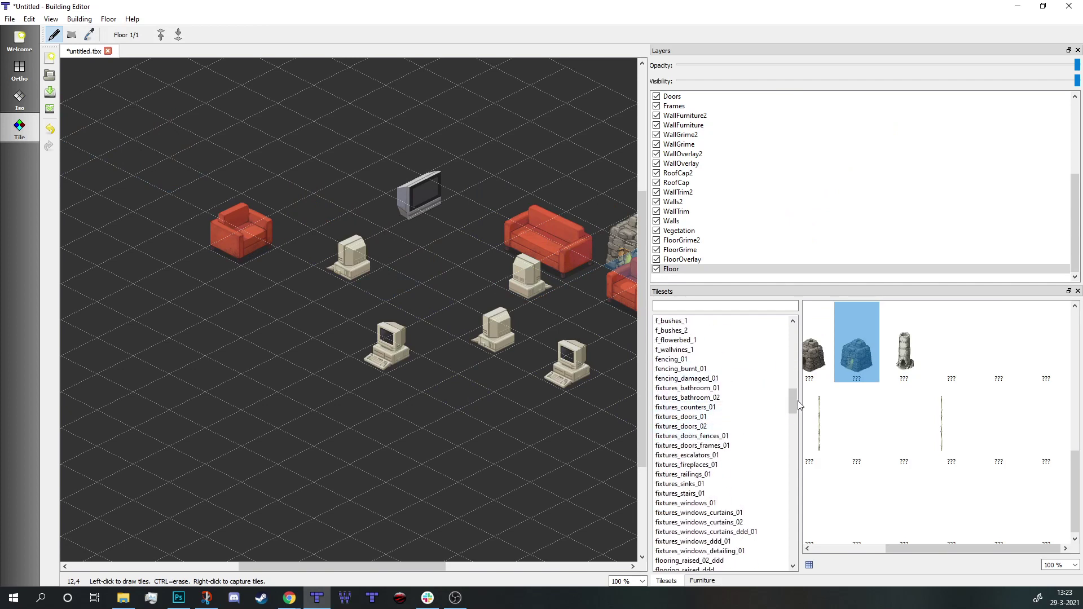
scroll(740, 188, up, 5)
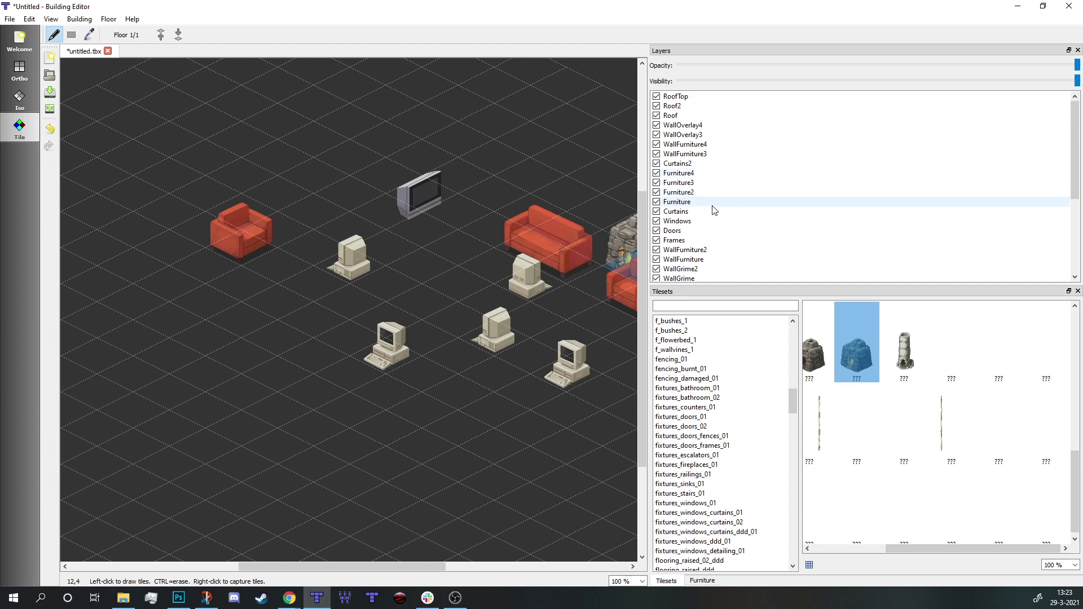
Return to iso mode and place the first north-facing table from Furniture - Tables - High below the single armchair.
click(19, 101)
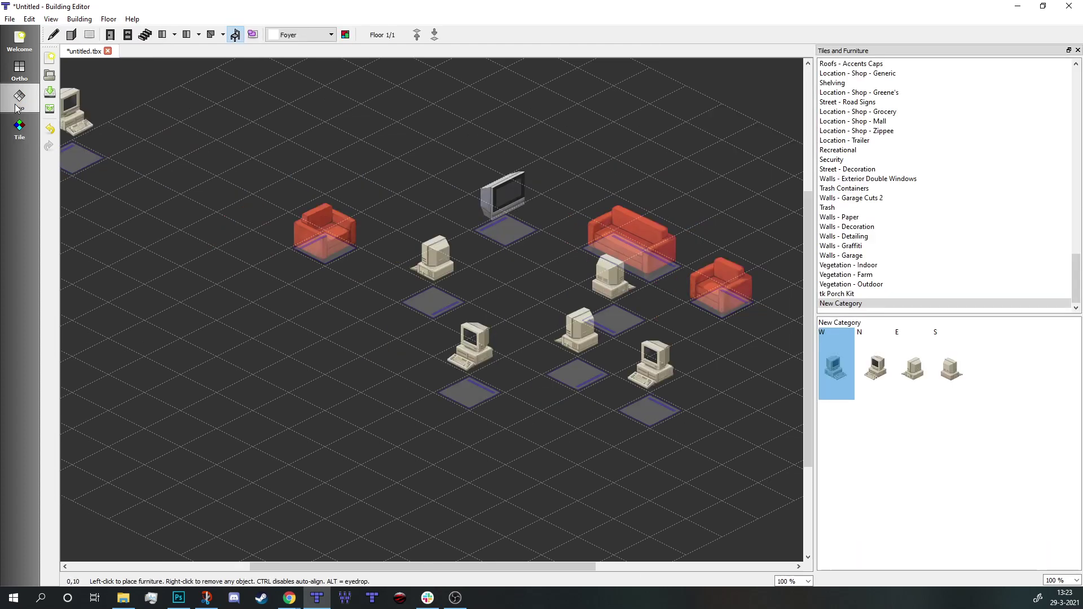
scroll(959, 182, up, 15)
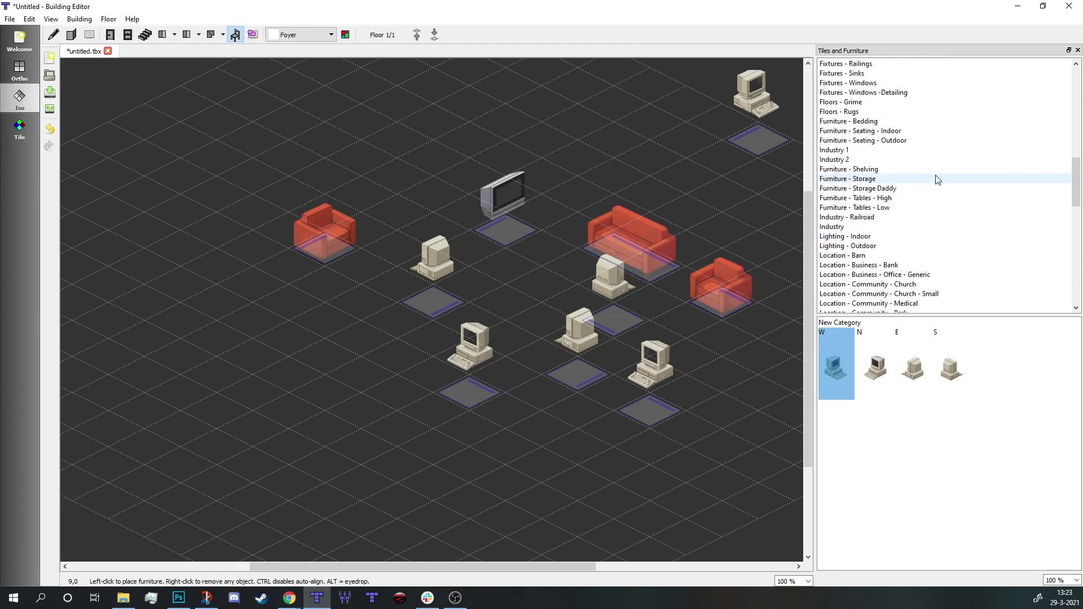
click(912, 199)
click(901, 369)
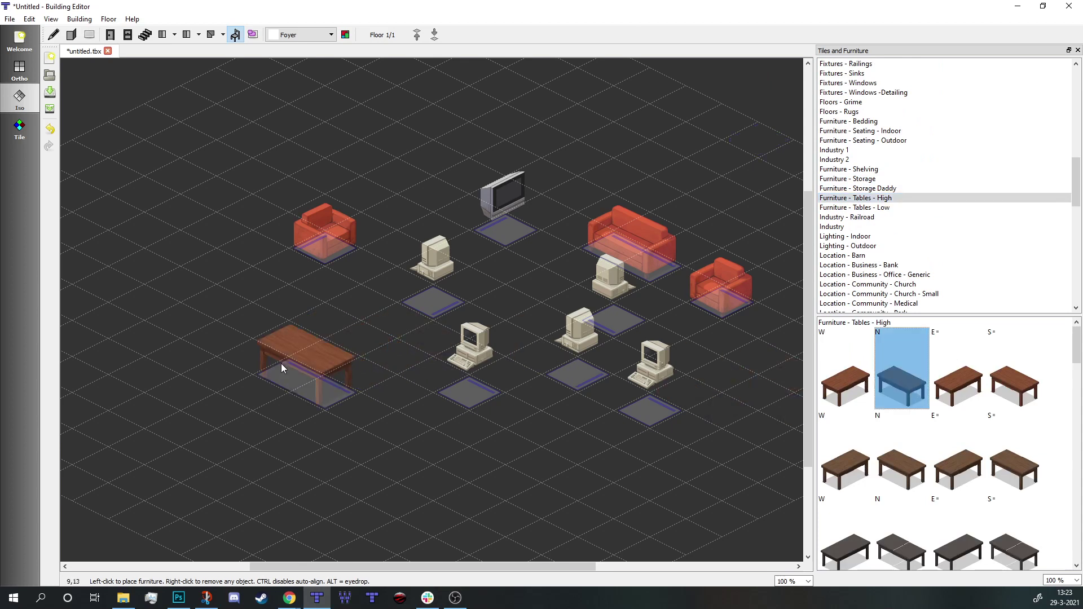
click(288, 334)
Place the north-facing computer from New Category on the right half of the wooden table.
scroll(1015, 175, down, 15)
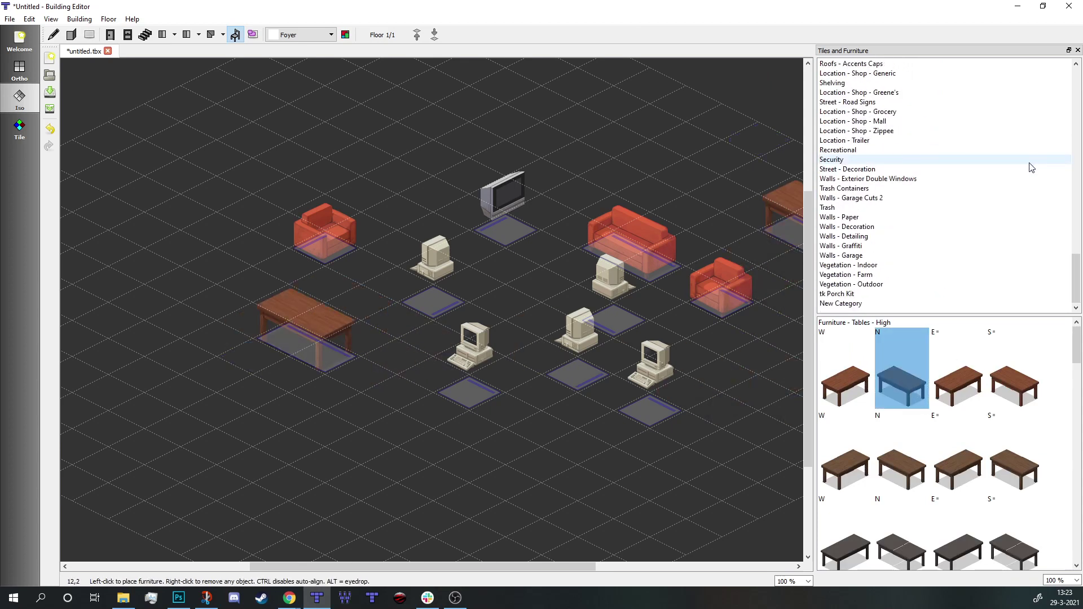
click(840, 304)
click(875, 364)
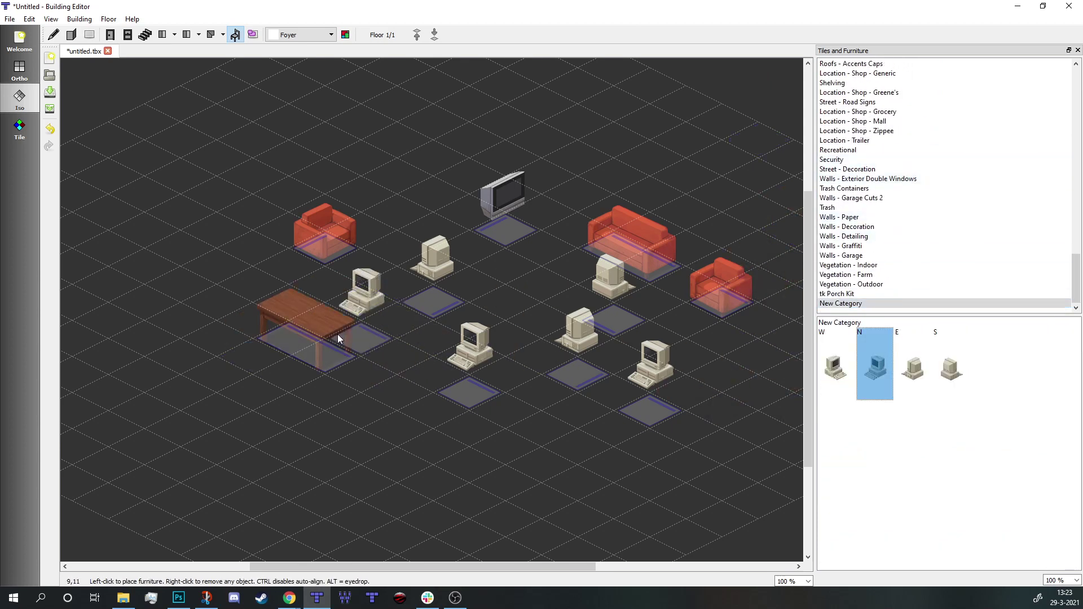
click(333, 366)
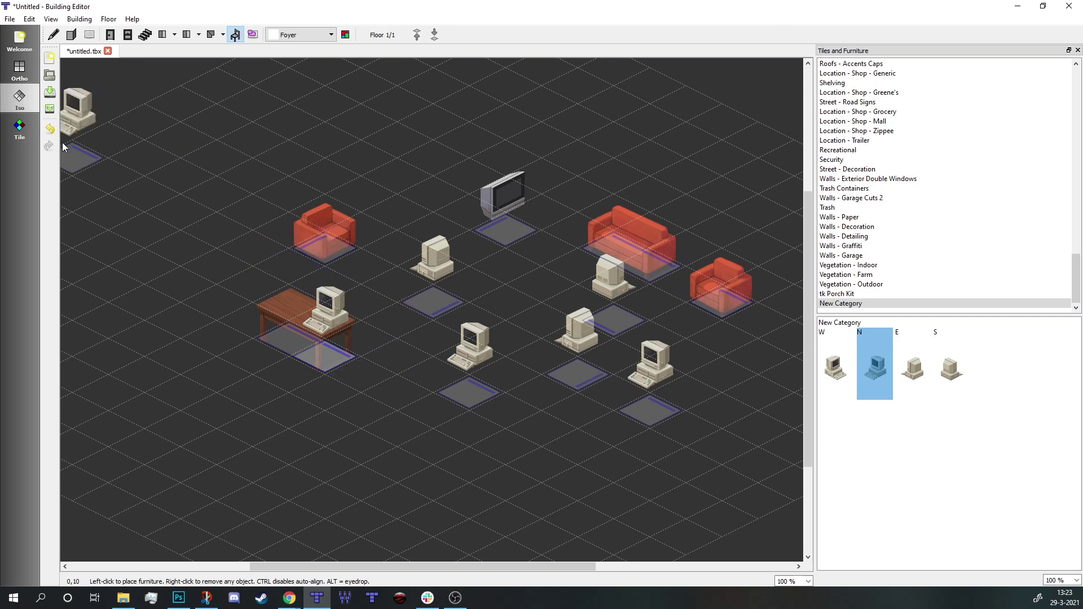
In tile mode, hide and reshow the Furniture and Furniture2 layers in turn to check which objects each one holds.
click(19, 127)
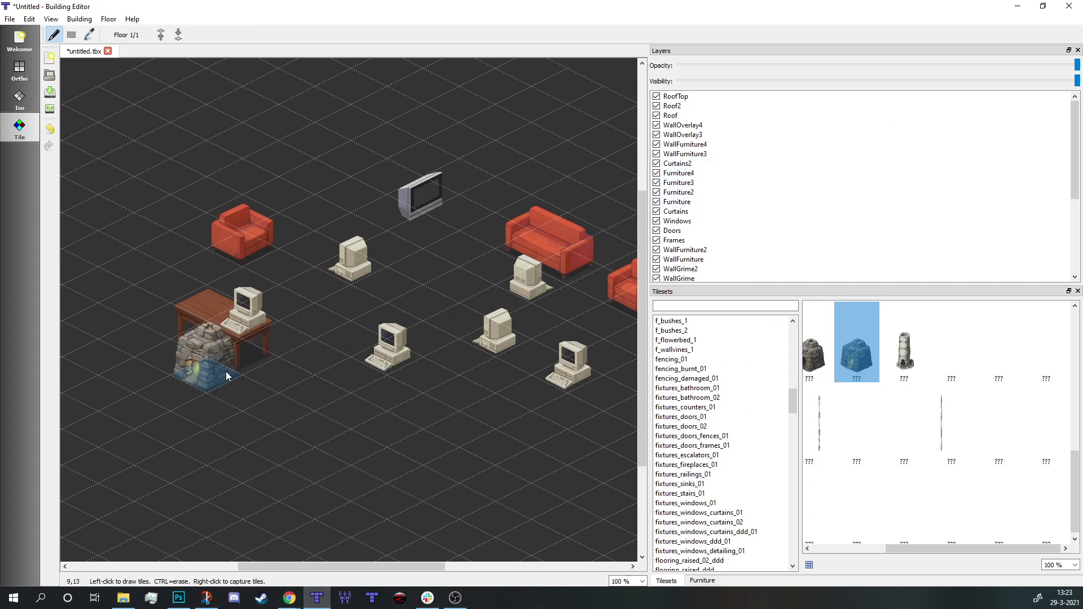
click(656, 203)
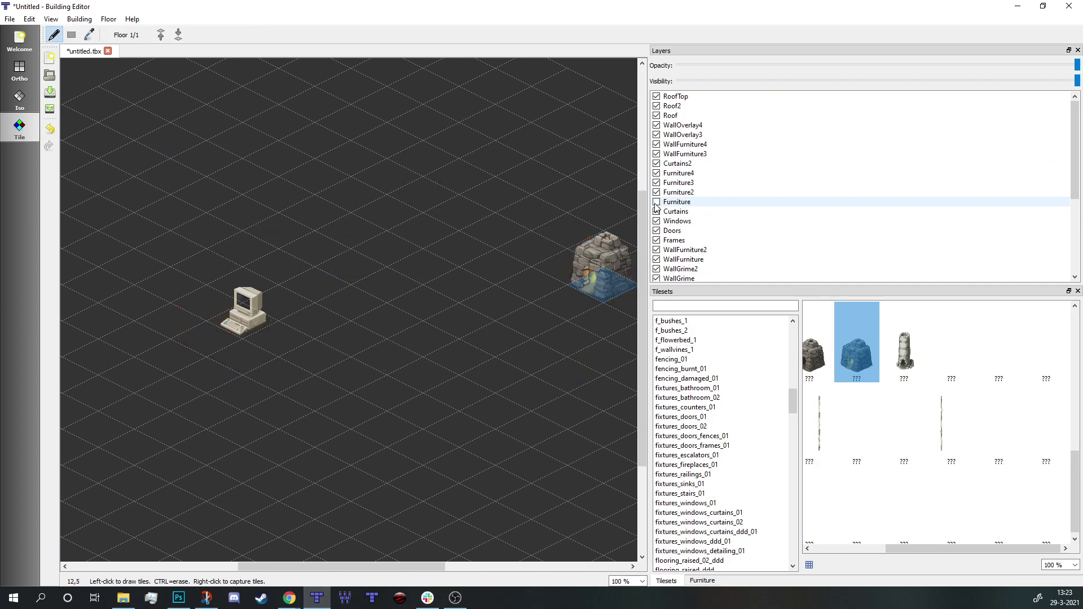
click(656, 202)
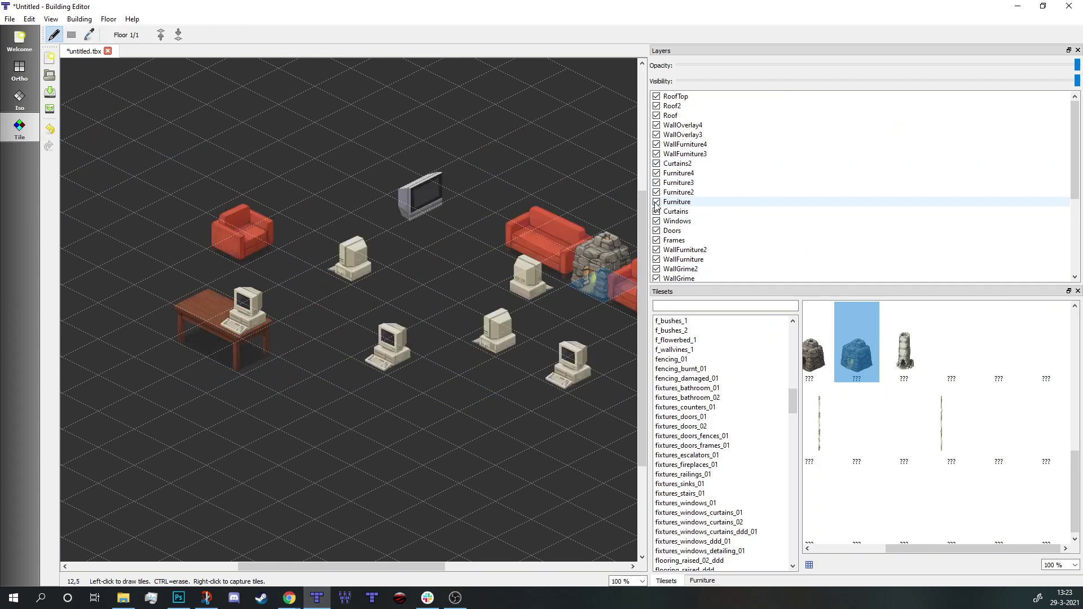
click(657, 192)
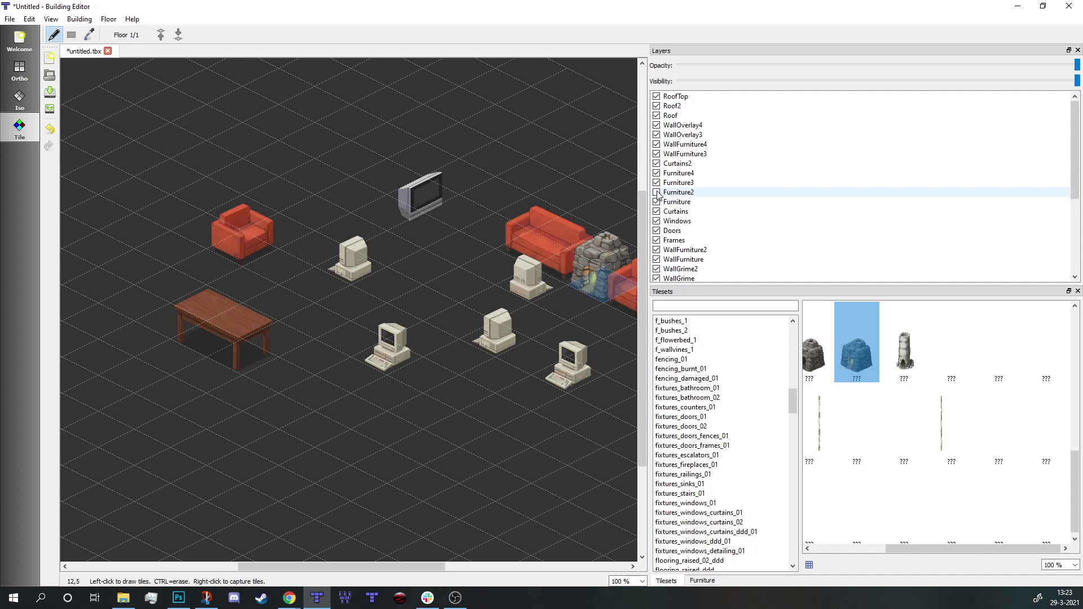
click(657, 192)
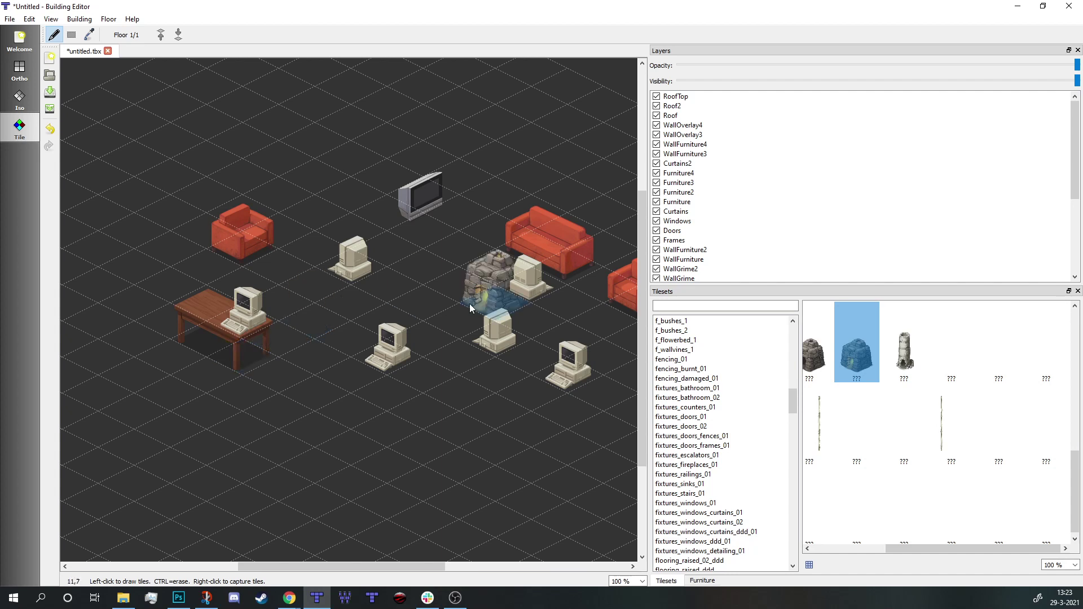
Pick the green-screen desktop computer tile from the appliances_com_01 tileset for drawing.
scroll(749, 401, down, 1)
scroll(750, 401, up, 5)
scroll(752, 399, up, 8)
drag(792, 371, 792, 338)
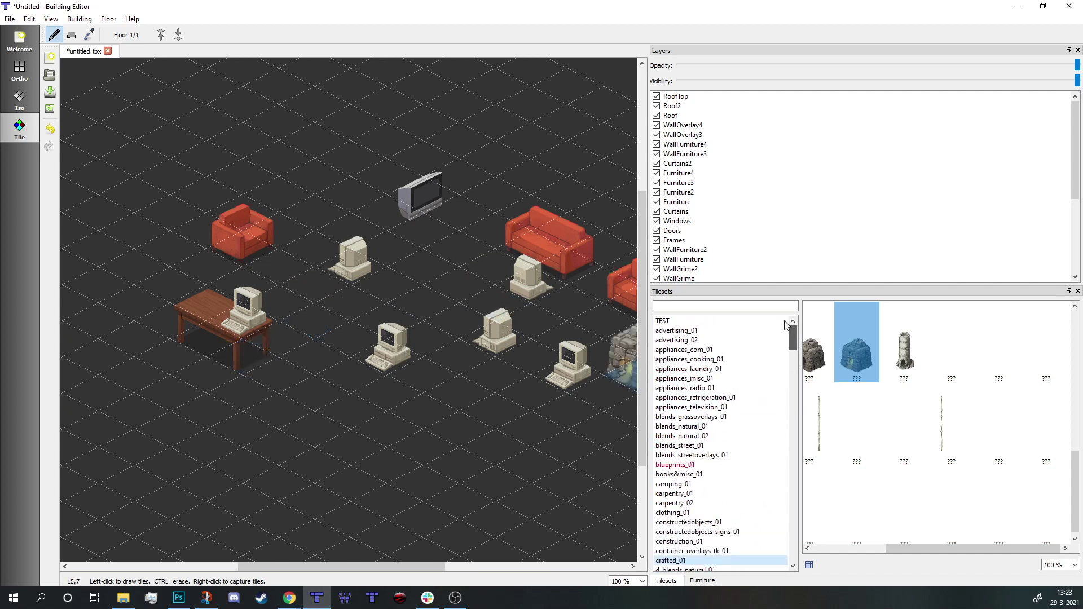
click(687, 332)
click(684, 350)
scroll(924, 419, down, 1)
scroll(924, 418, down, 1)
click(905, 505)
click(428, 269)
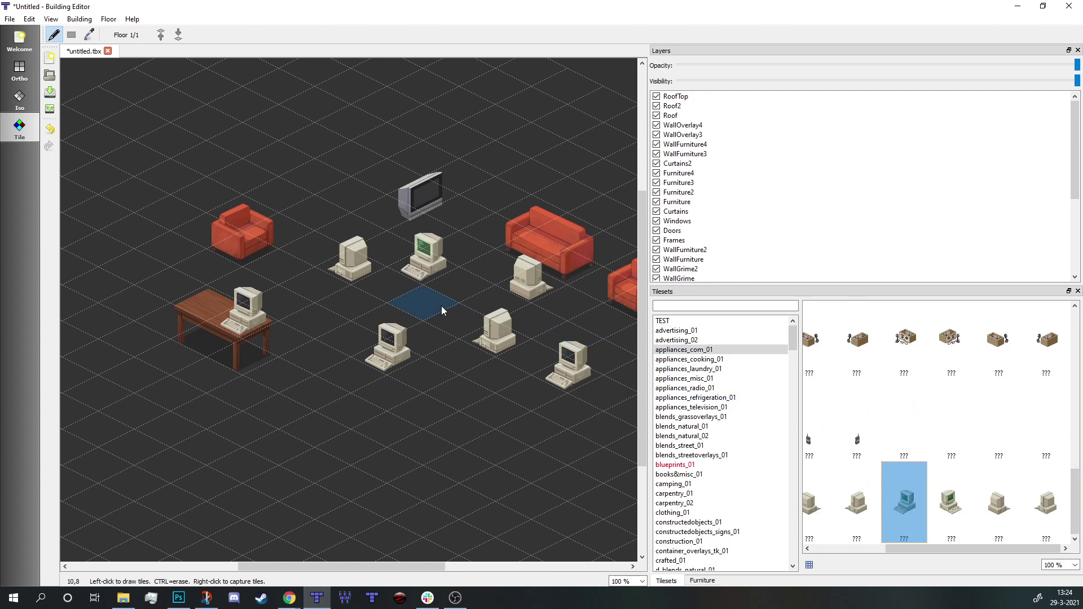
Draw the green-screen computer on the table's left half using the Furniture2 layer.
scroll(789, 226, down, 5)
click(705, 268)
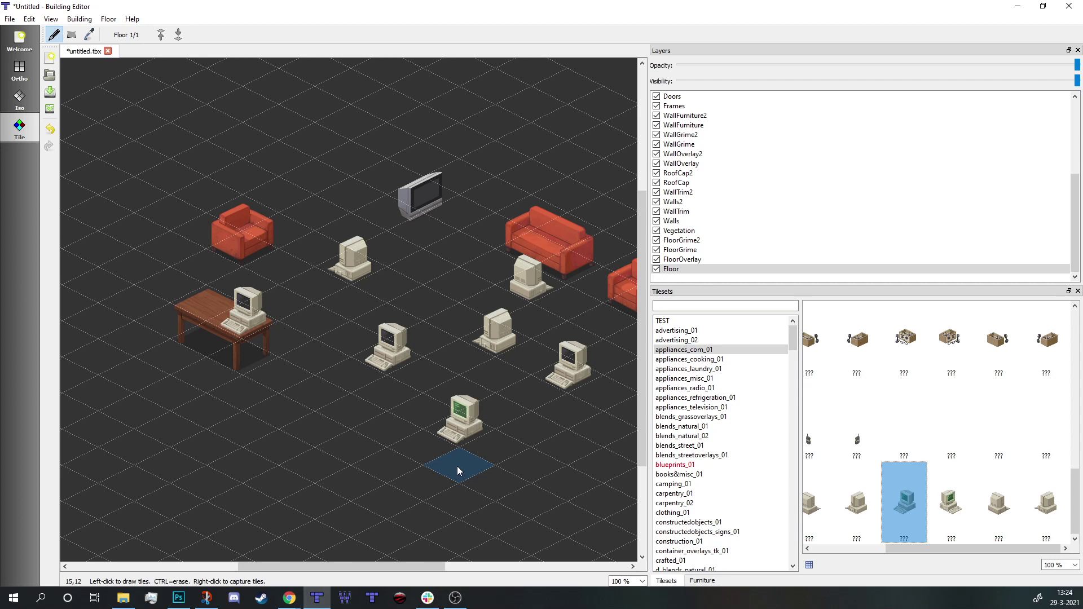
scroll(744, 198, up, 4)
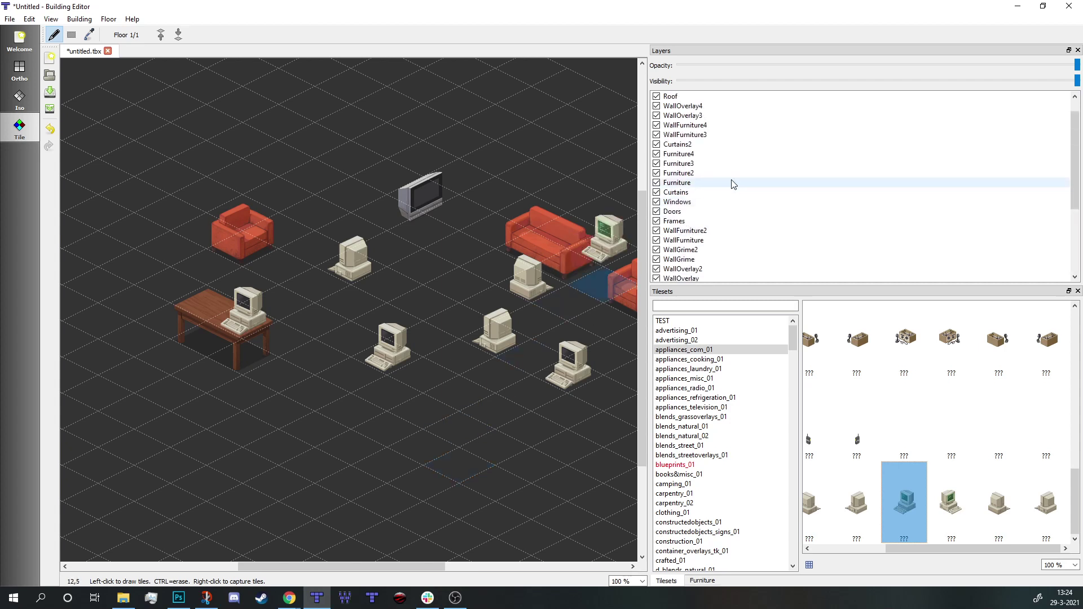
click(733, 184)
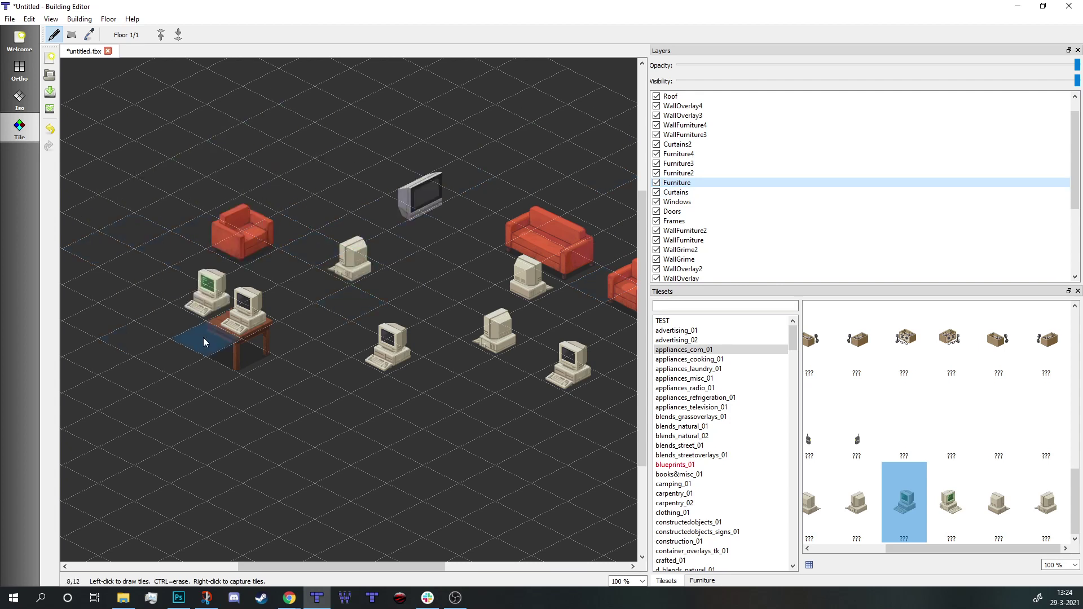
key(ctrl+Page_Up)
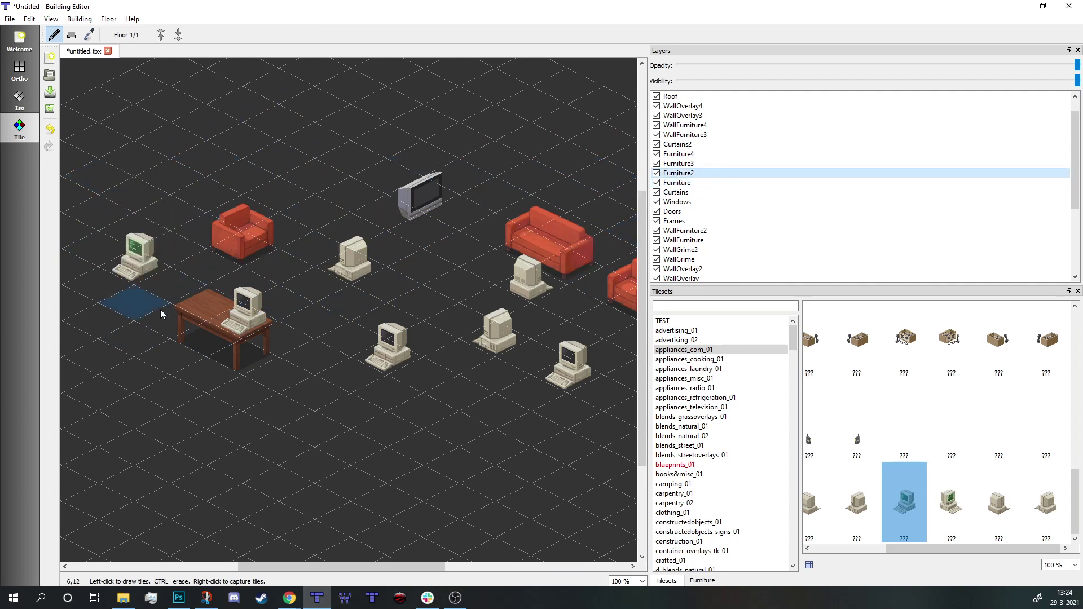
click(194, 338)
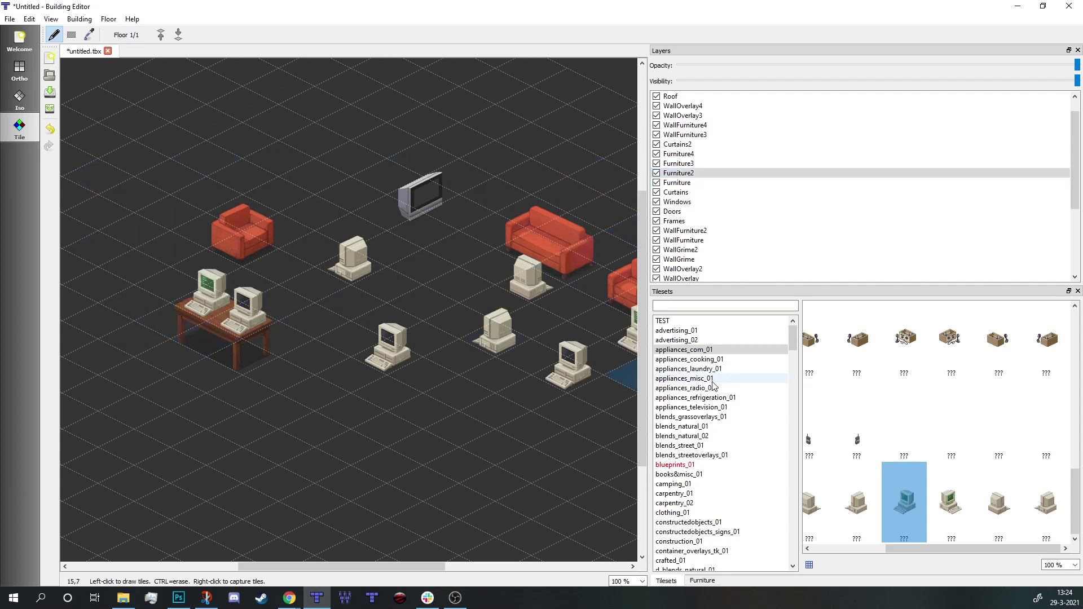
Draw a walkie-talkie tile from appliances_com_01 on the table's right cell using the Furniture3 layer.
click(726, 340)
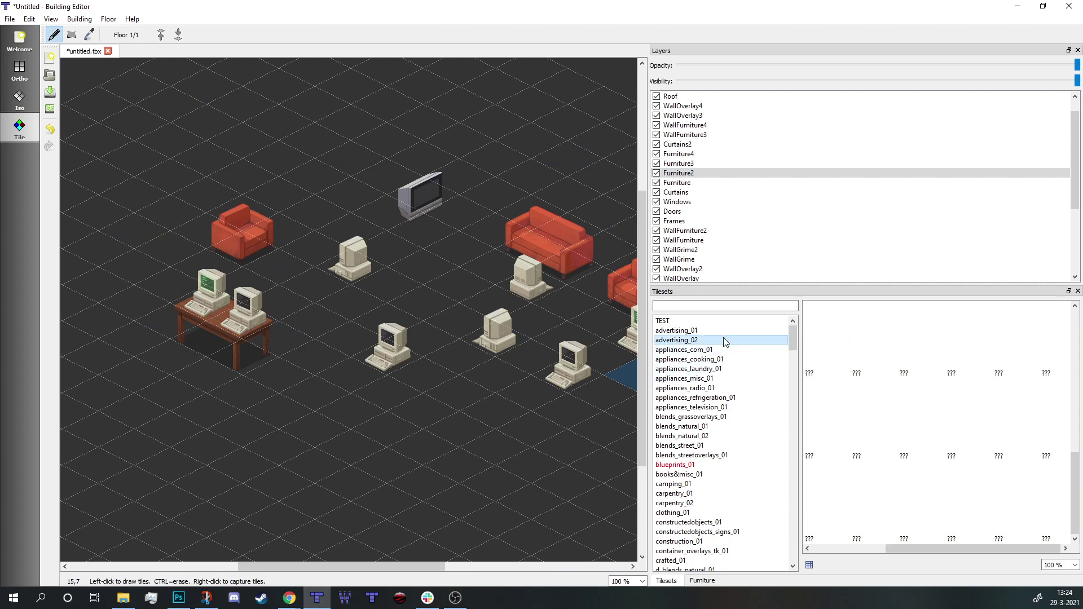
click(726, 360)
click(727, 350)
click(857, 420)
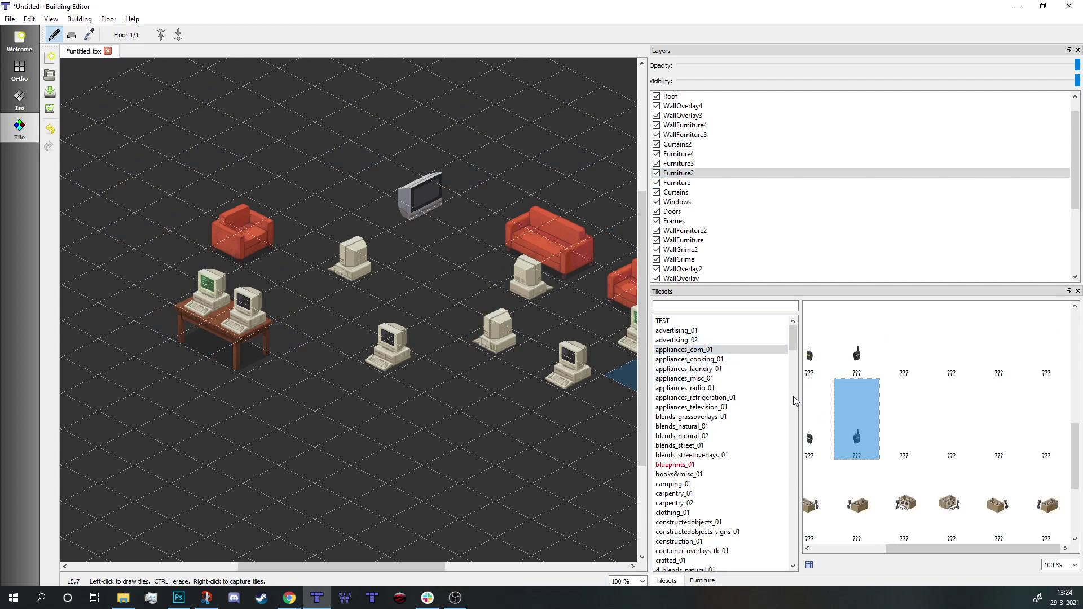
click(678, 154)
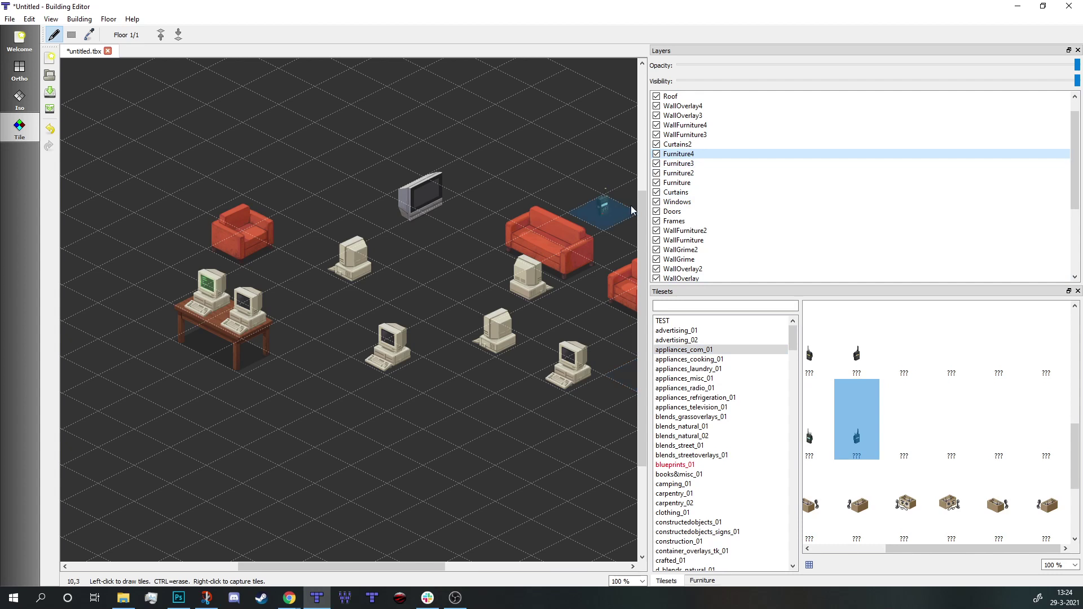
click(716, 164)
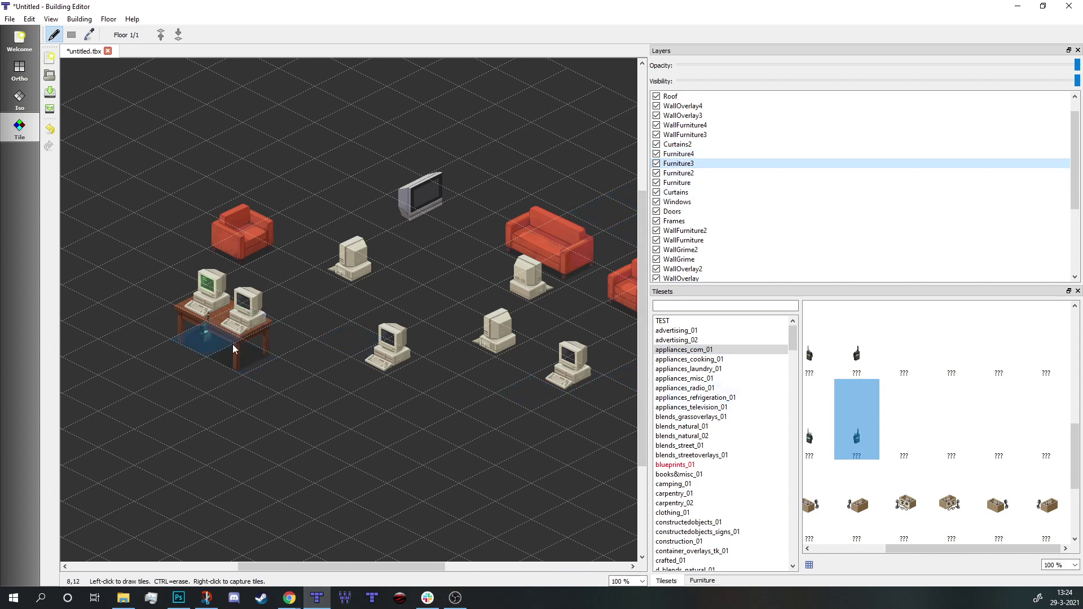
click(249, 359)
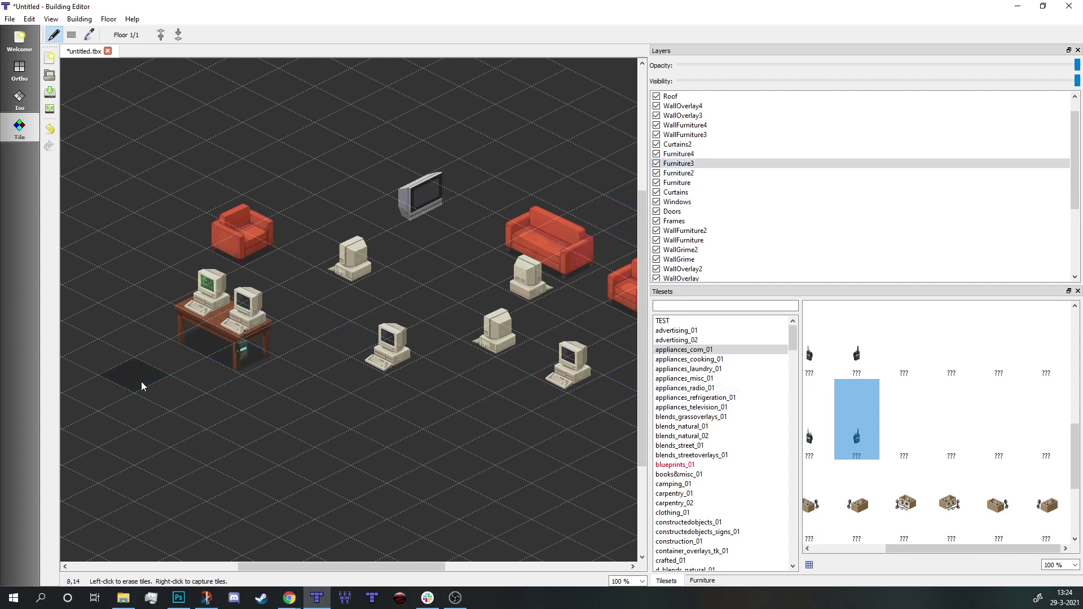
Try one ham radio tile beside the table, undo it, and draw the variant with its microphone on the right instead.
scroll(141, 382, up, 4)
middle_drag(208, 422, 125, 541)
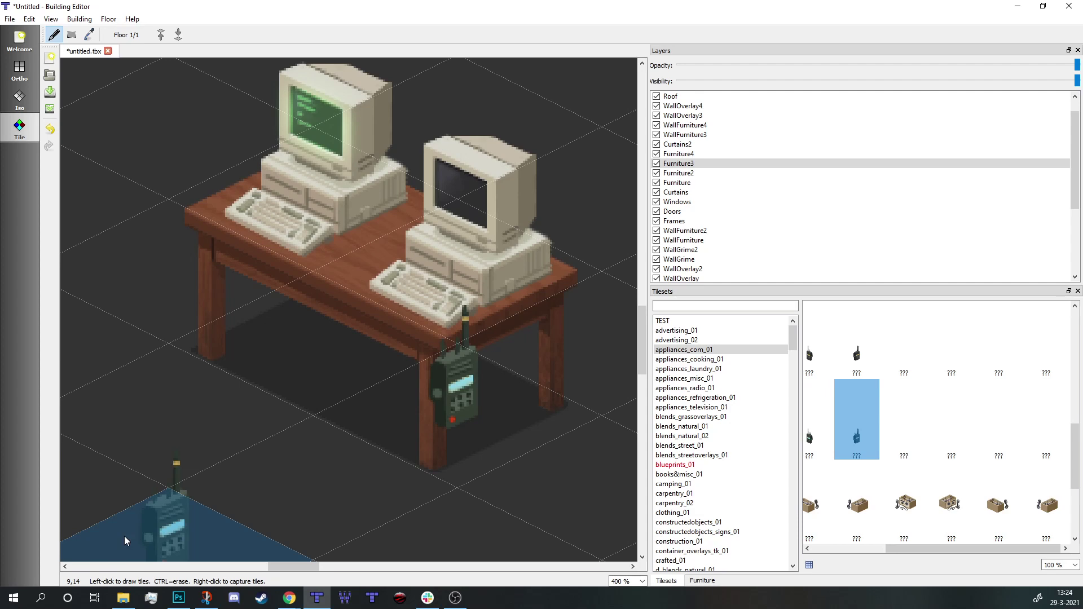
scroll(124, 536, down, 3)
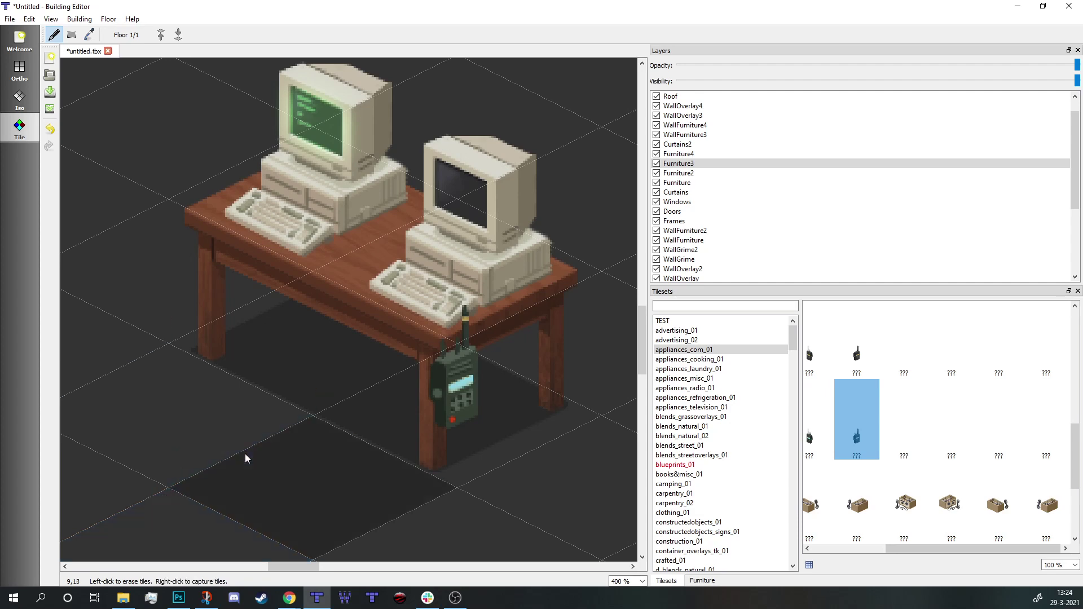
middle_drag(218, 476, 278, 316)
click(909, 505)
click(408, 425)
click(945, 500)
click(455, 419)
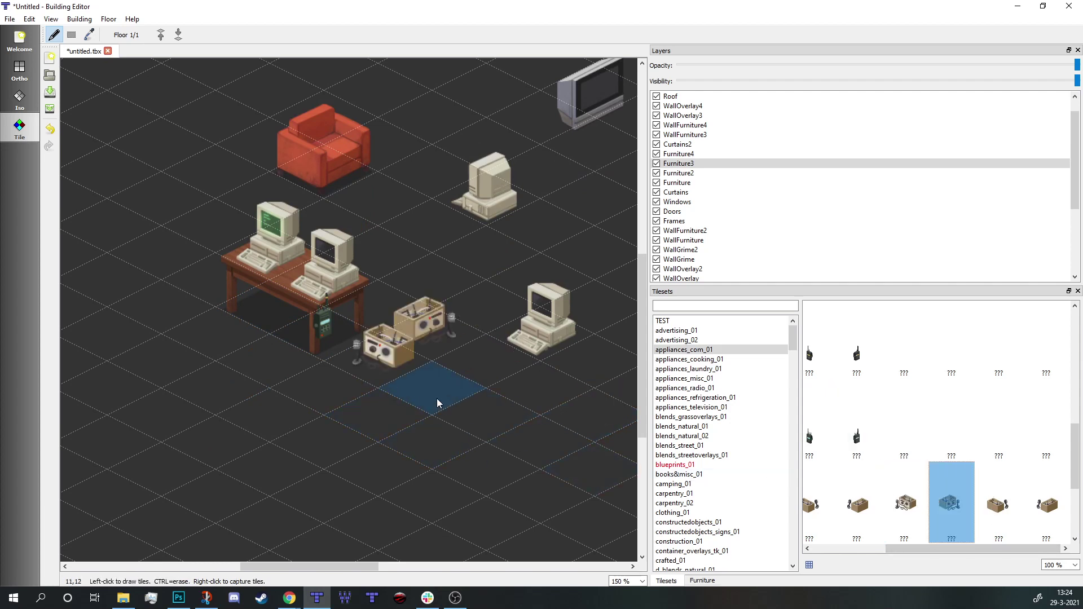
key(ctrl+z)
click(389, 414)
scroll(1052, 475, down, 2)
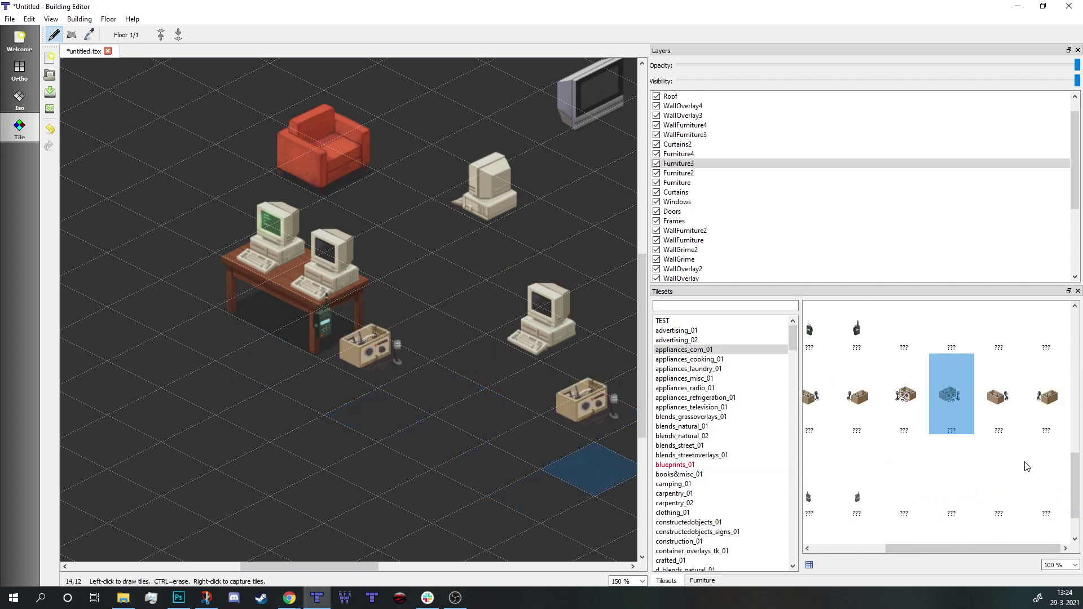
Try a rear-facing ham radio beside the table, replace it with the front-facing variant with its microphone on the left, and undo the last extra edit.
click(998, 395)
click(393, 420)
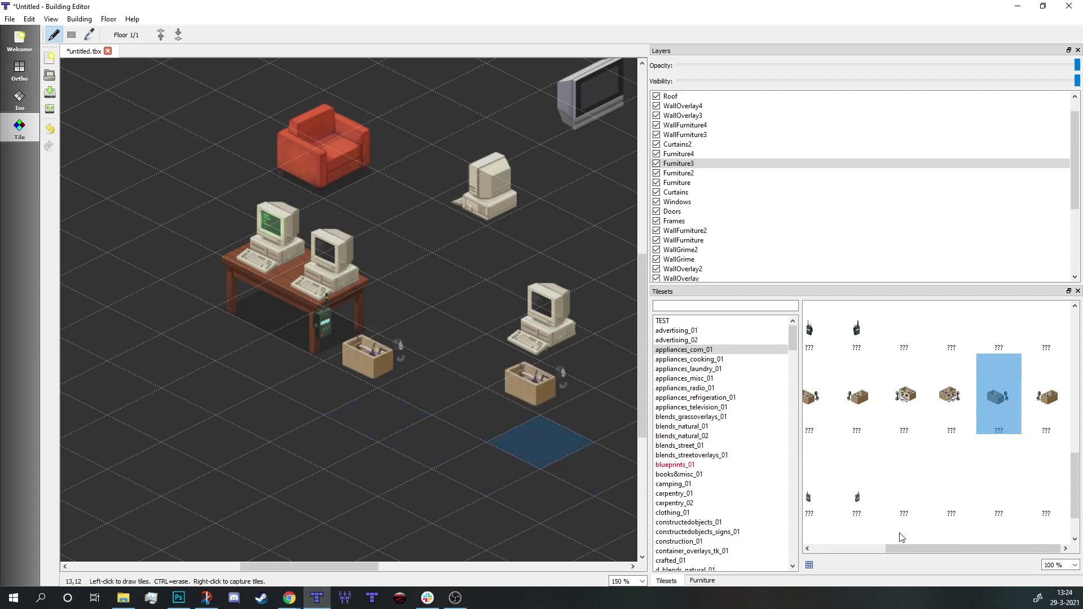
drag(973, 549, 900, 548)
click(826, 395)
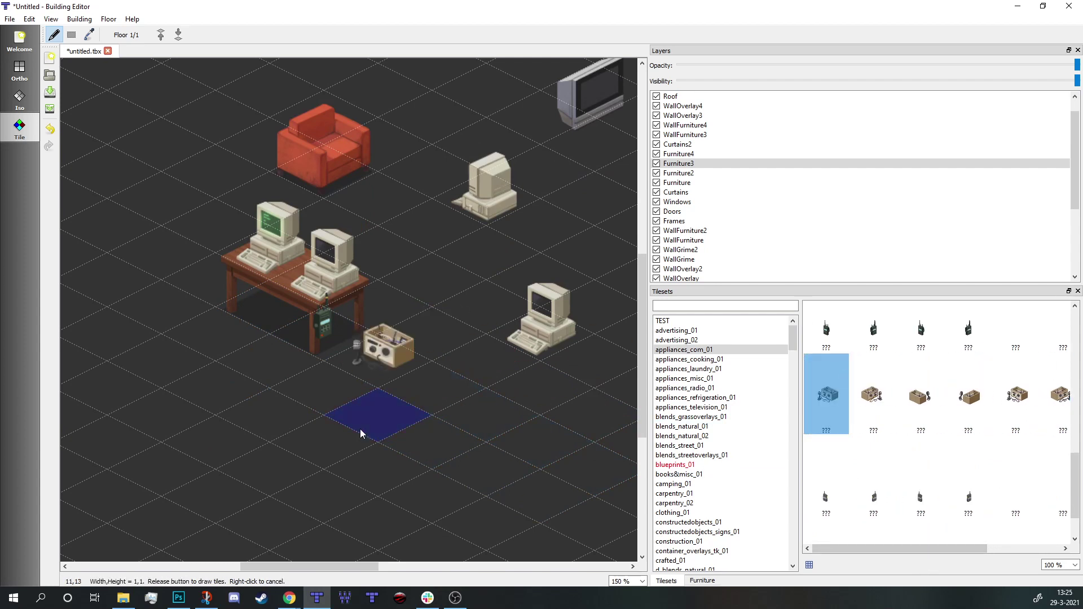
drag(530, 389, 579, 585)
middle_drag(389, 435, 344, 378)
key(ctrl+z)
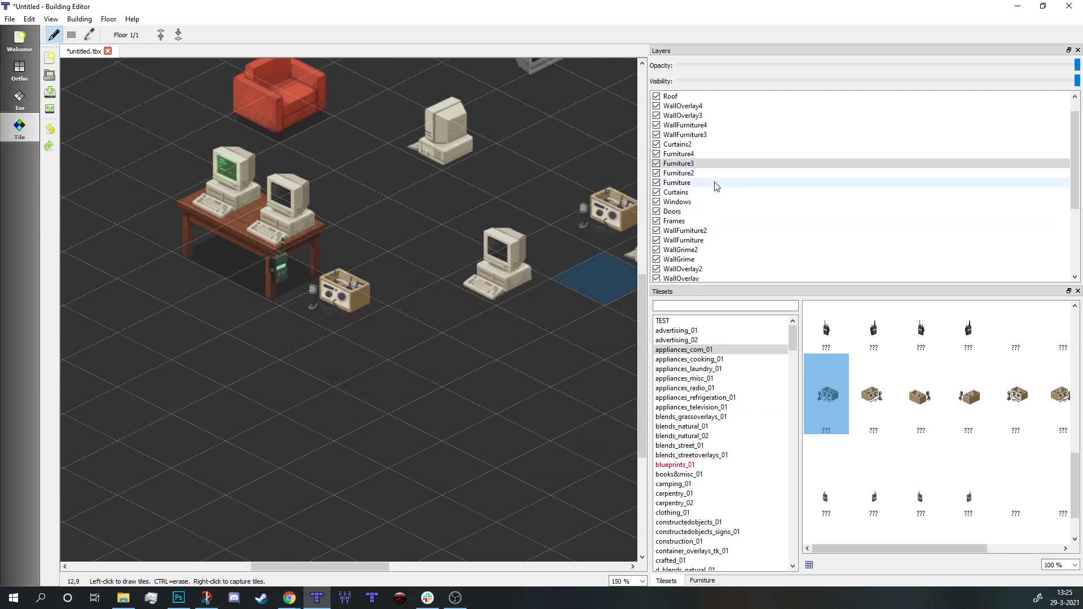
Make Furniture the active layer and review the list of building layers down to Floor.
click(713, 183)
ctrl+scroll(369, 347, down, 2)
middle_drag(406, 402, 381, 429)
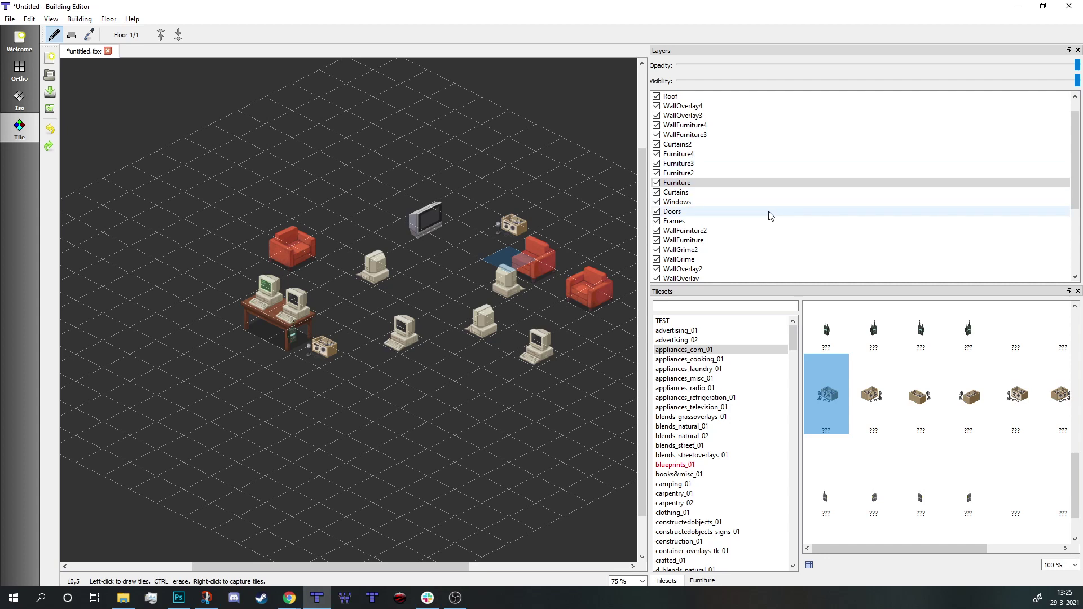
scroll(769, 214, down, 4)
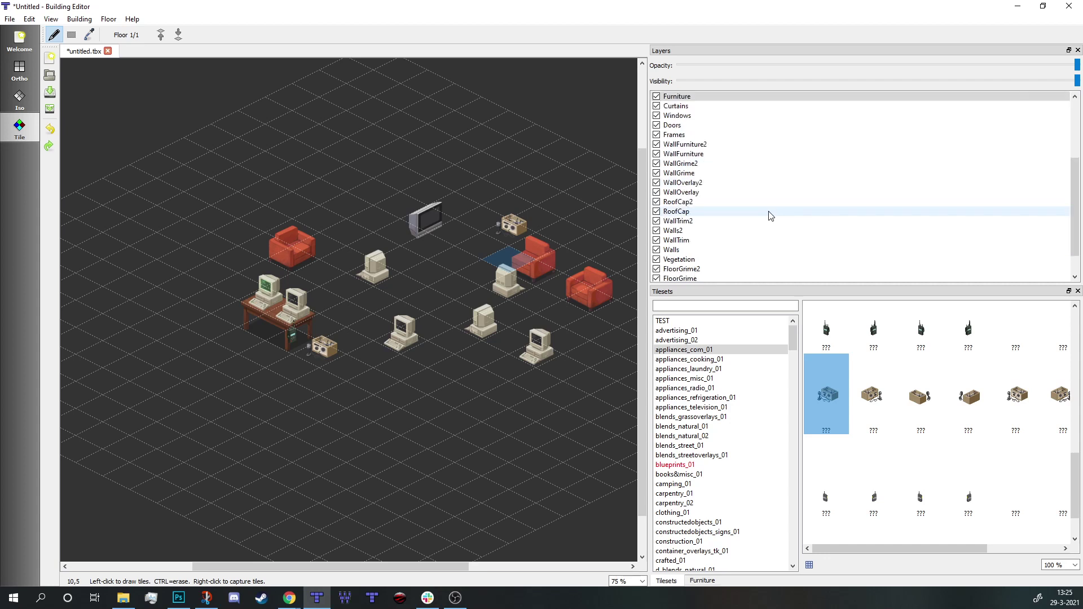
scroll(717, 228, up, 4)
scroll(716, 248, down, 4)
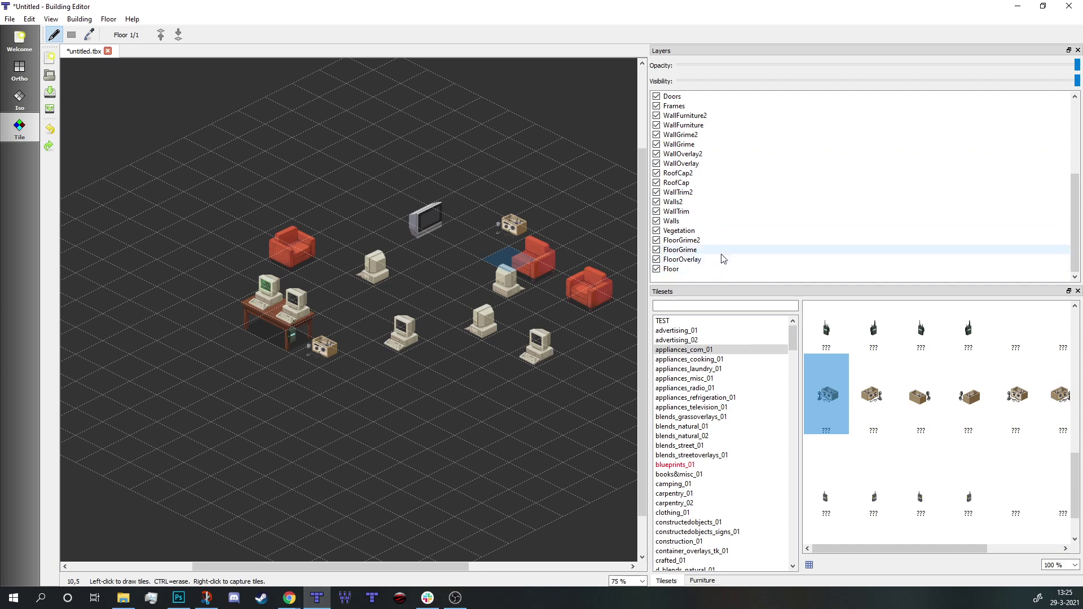
Rotate the whole building to the right and dismiss the notice about user-drawn tiles.
click(78, 19)
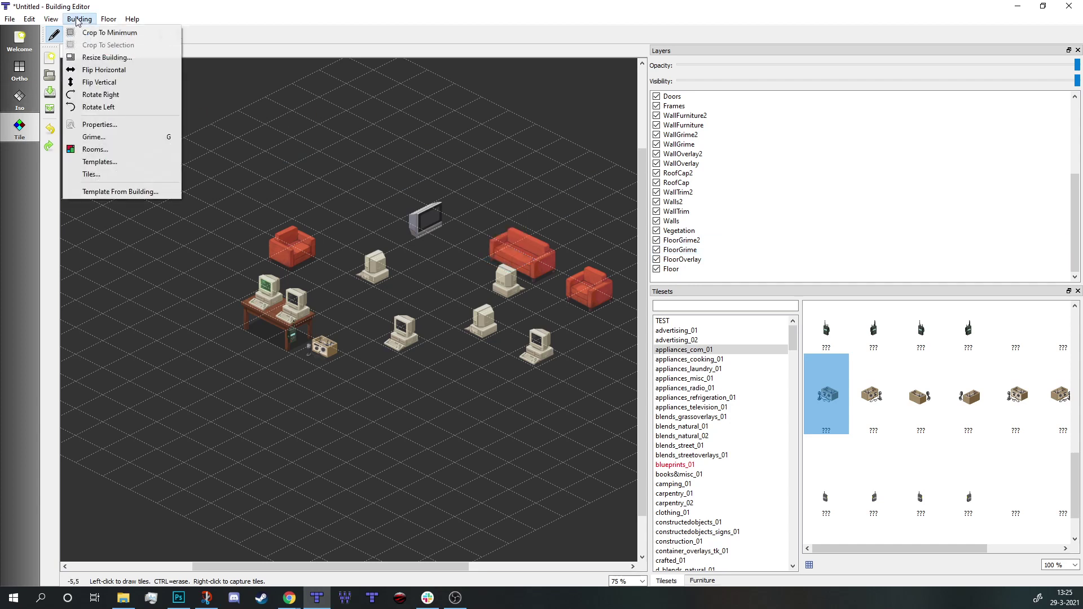
click(103, 95)
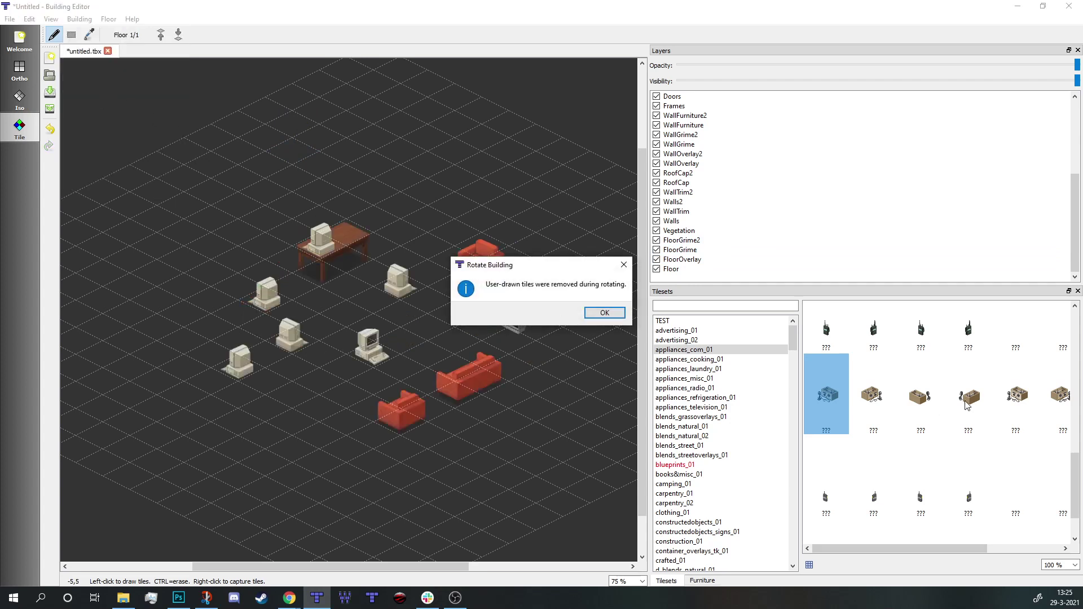
click(604, 313)
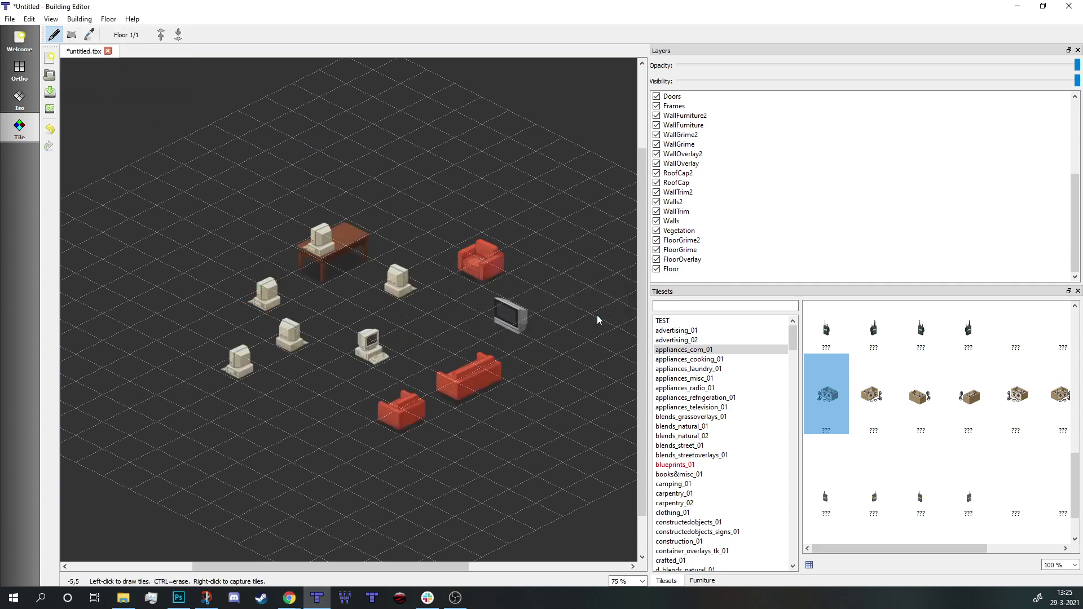
Compare the rotated building in Iso and Tile modes, finishing in Iso mode.
click(19, 101)
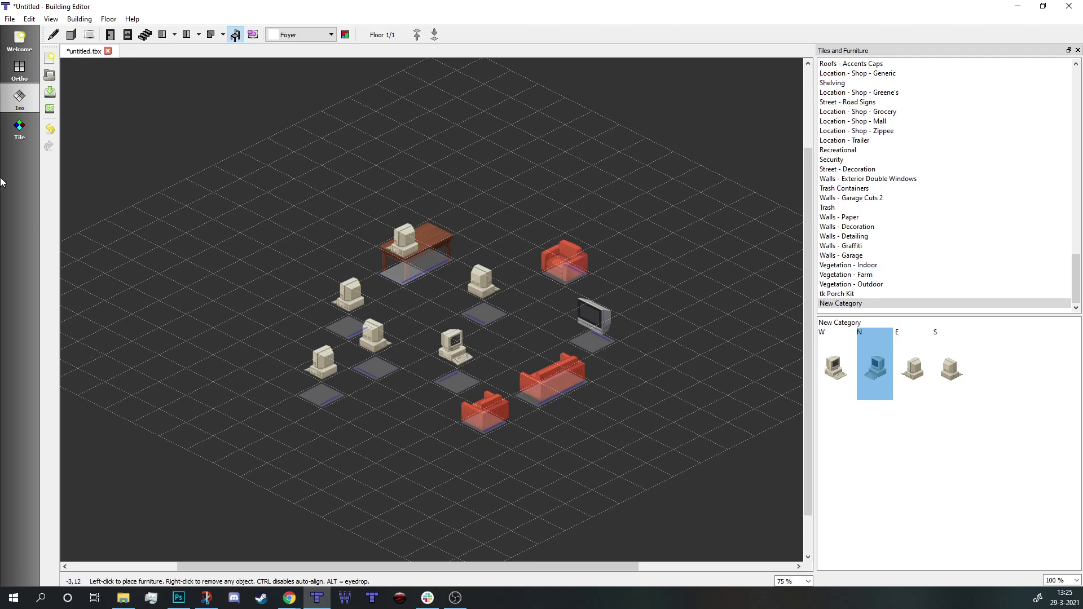
click(7, 140)
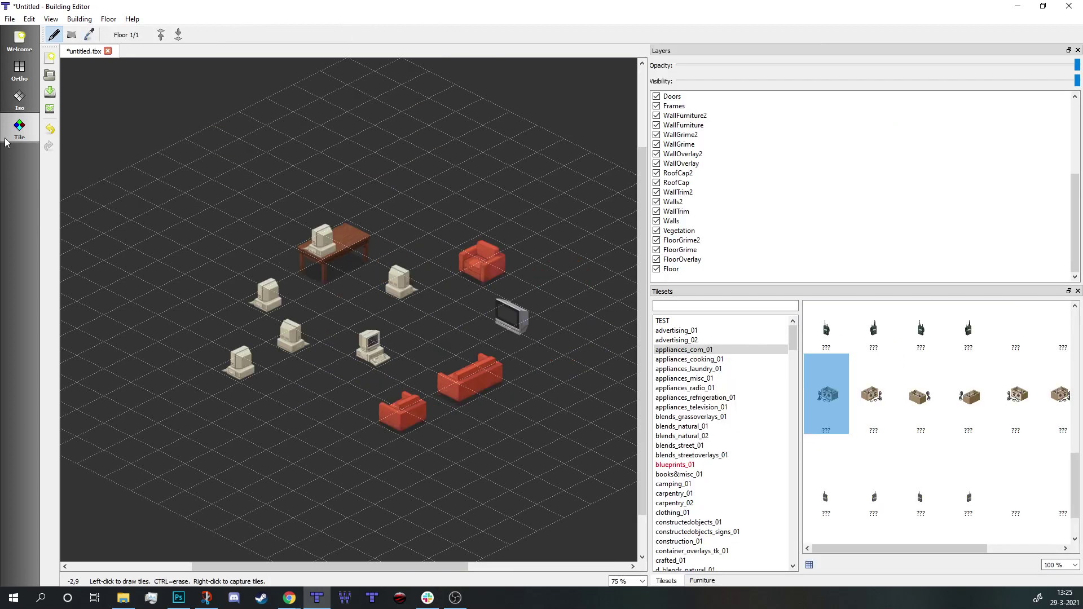
click(21, 97)
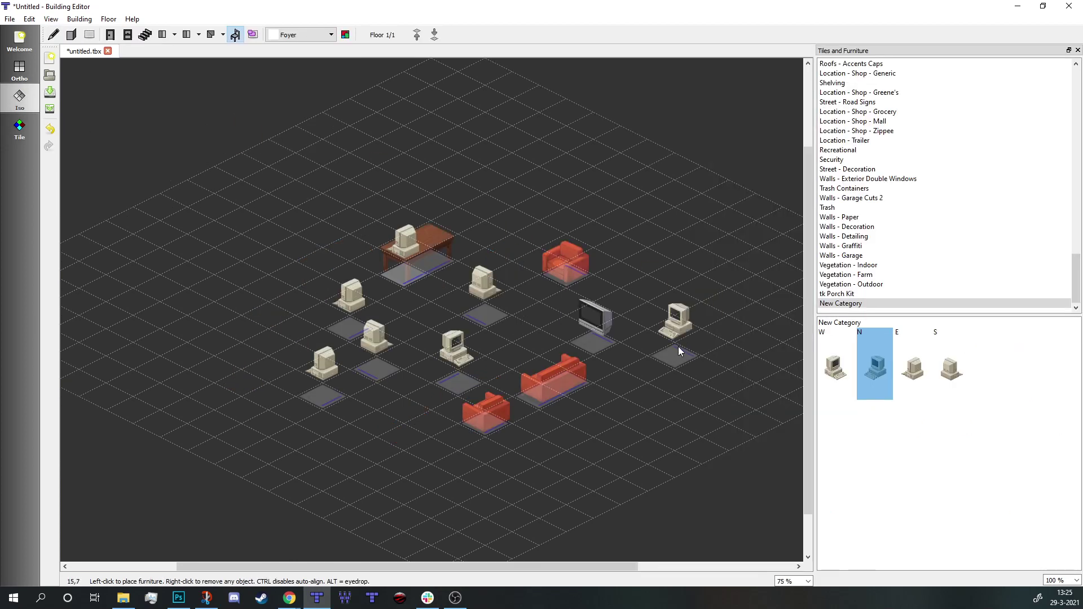